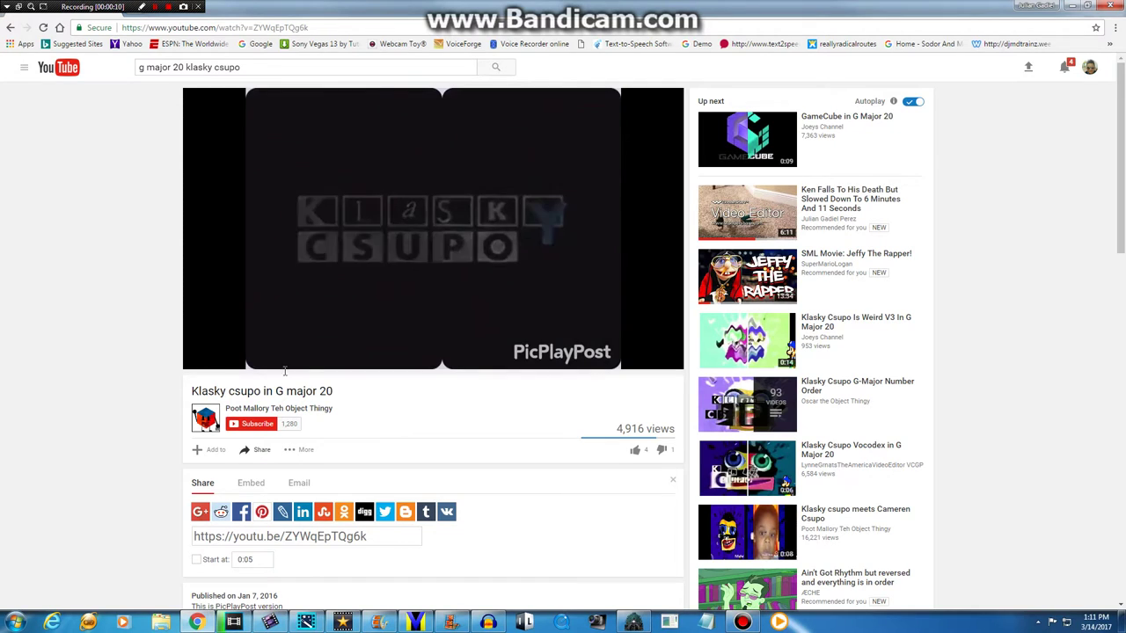
# - Switch from the reference video to AVS Video Editor and place the Klasky Csupo Robot clip at the start of the video track
pyautogui.click(202, 361)
pyautogui.click(203, 360)
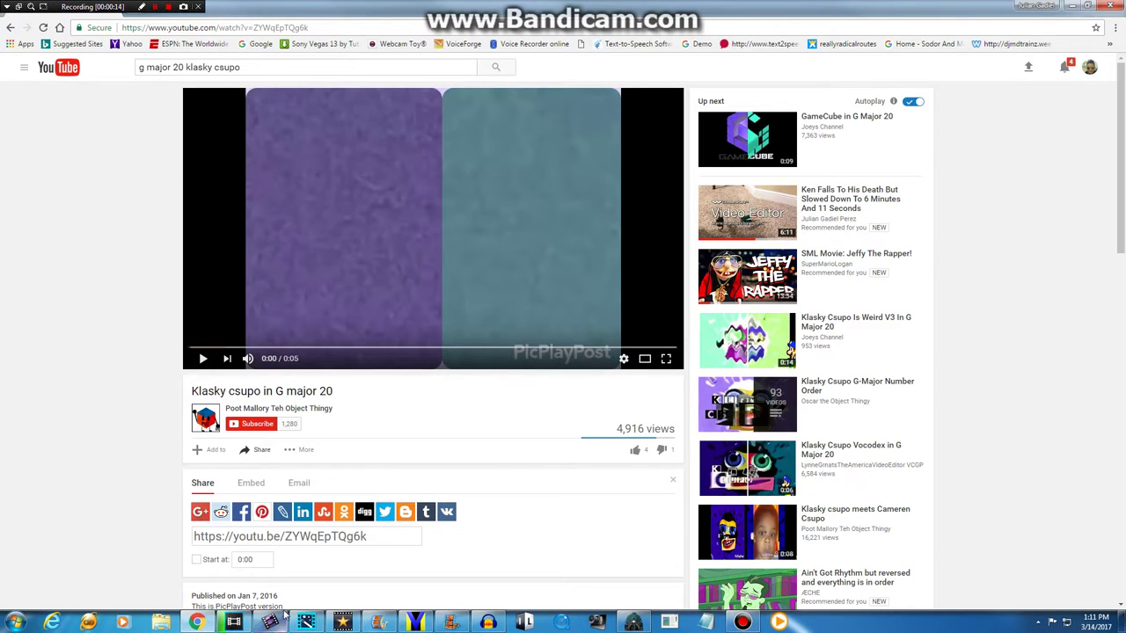
pyautogui.click(233, 622)
pyautogui.moveTo(284, 123); pyautogui.dragTo(94, 461)
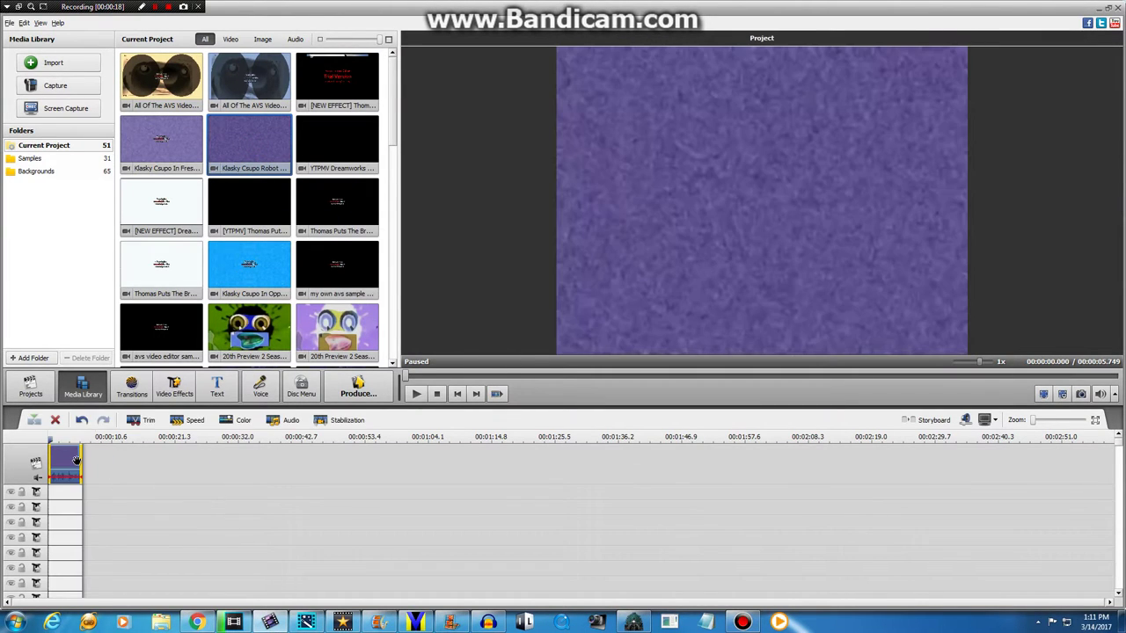
# - Color-correct the clip with Hue 70, Saturation 100 and Temperature -100, and preview a frame
pyautogui.rightClick(94, 461)
pyautogui.click(106, 335)
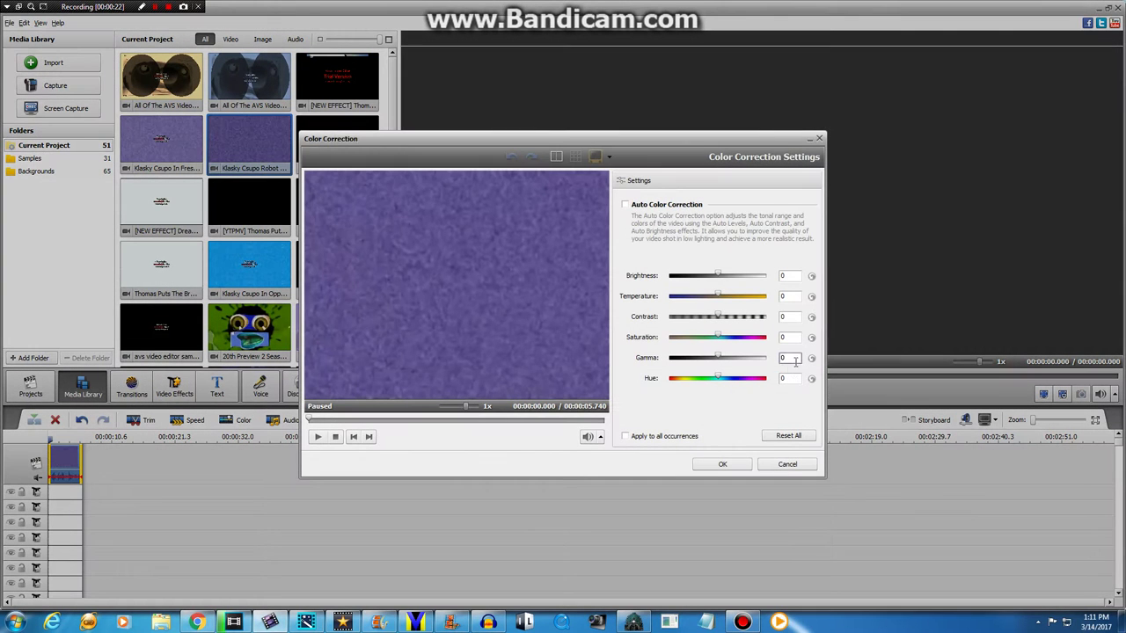
pyautogui.doubleClick(791, 376)
pyautogui.write('70')
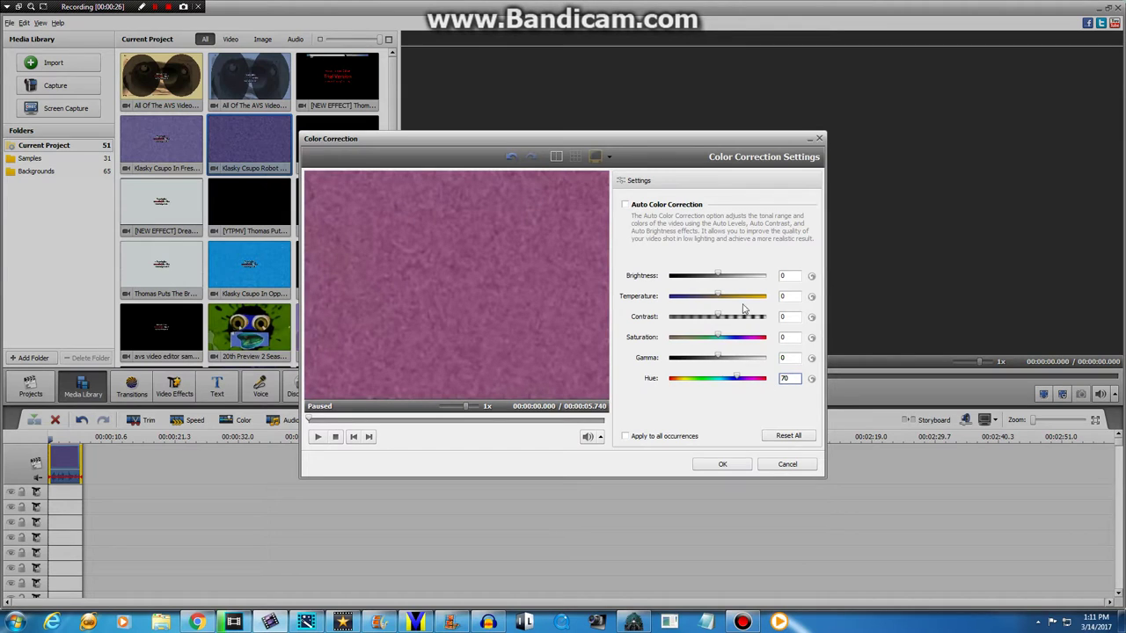
pyautogui.moveTo(720, 337); pyautogui.dragTo(766, 337)
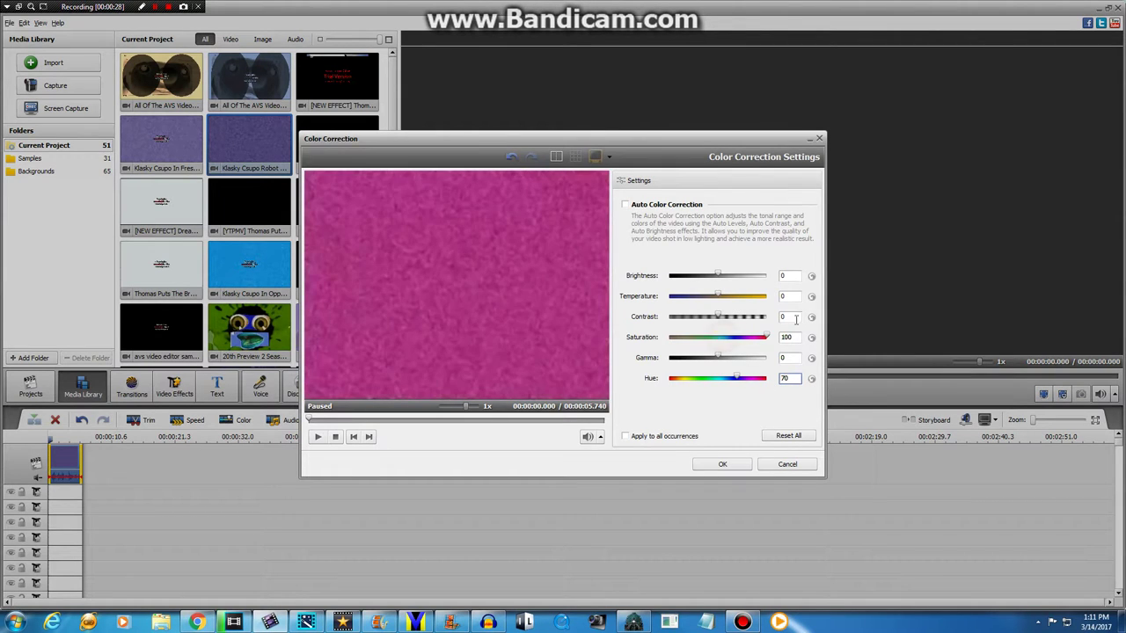
pyautogui.moveTo(746, 299); pyautogui.dragTo(628, 344)
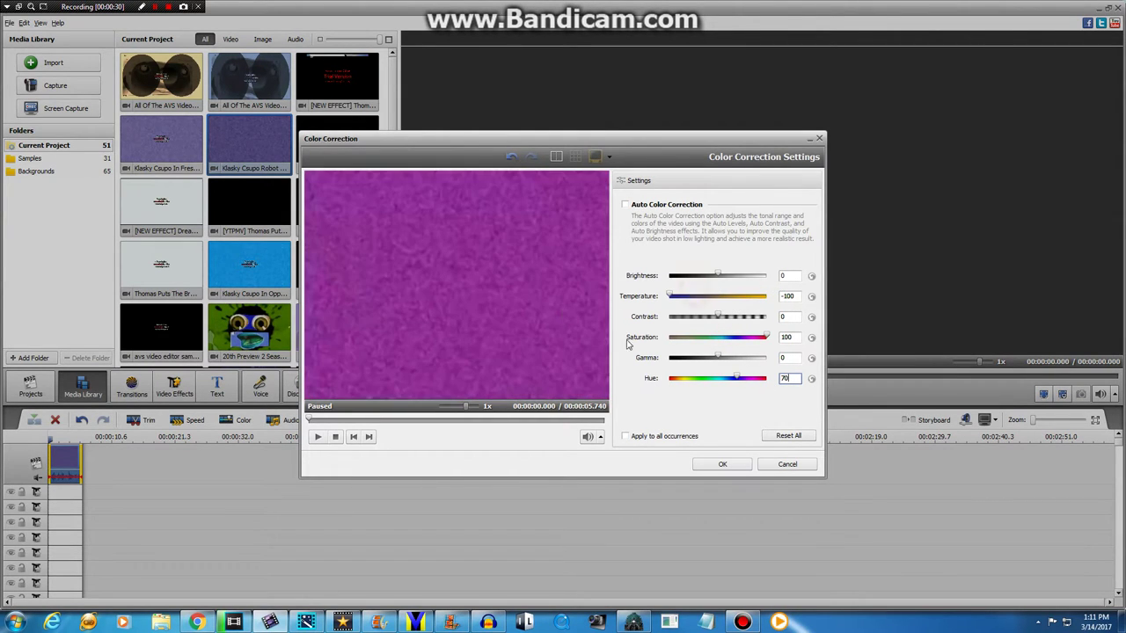
pyautogui.click(712, 465)
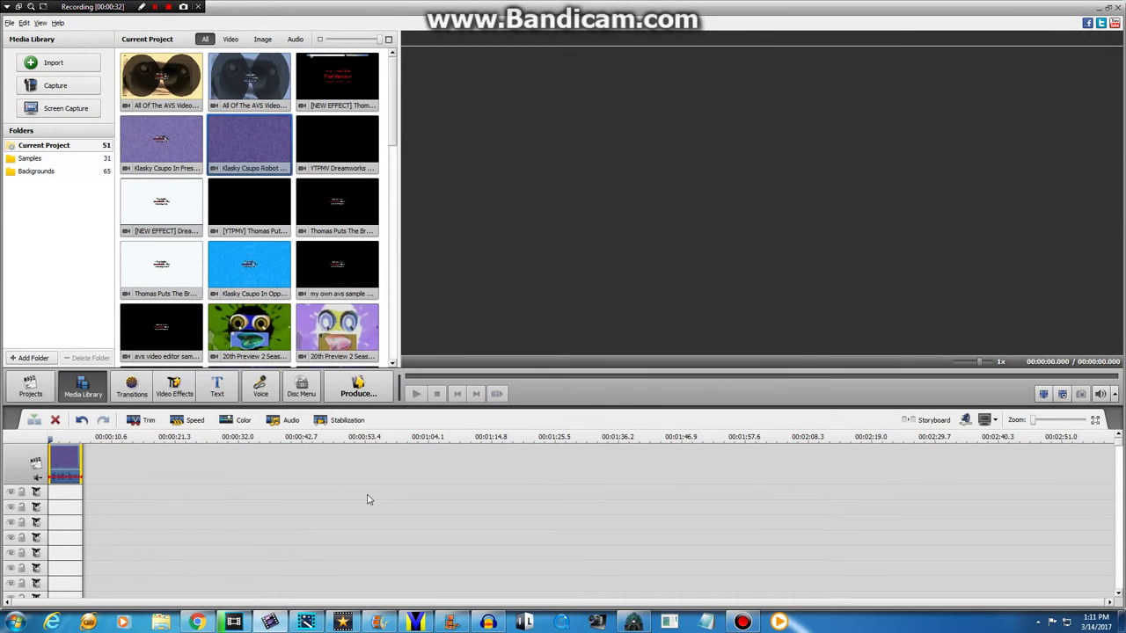
pyautogui.click(640, 377)
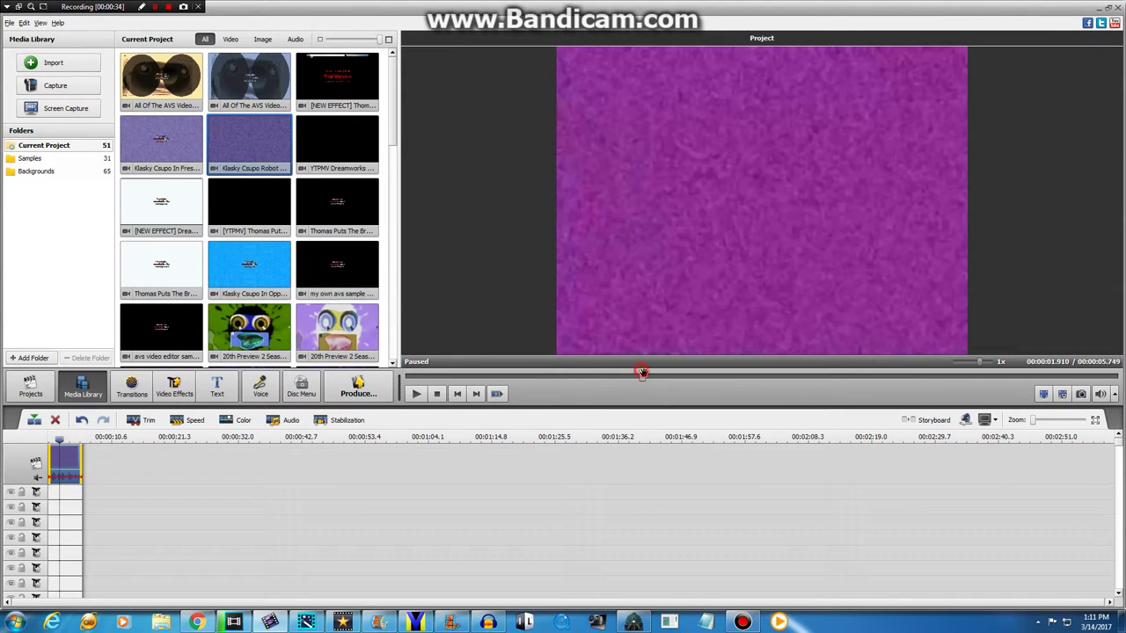
# - Add the Invert effect to the first effects track and shorten it to match the clip's length
pyautogui.click(174, 387)
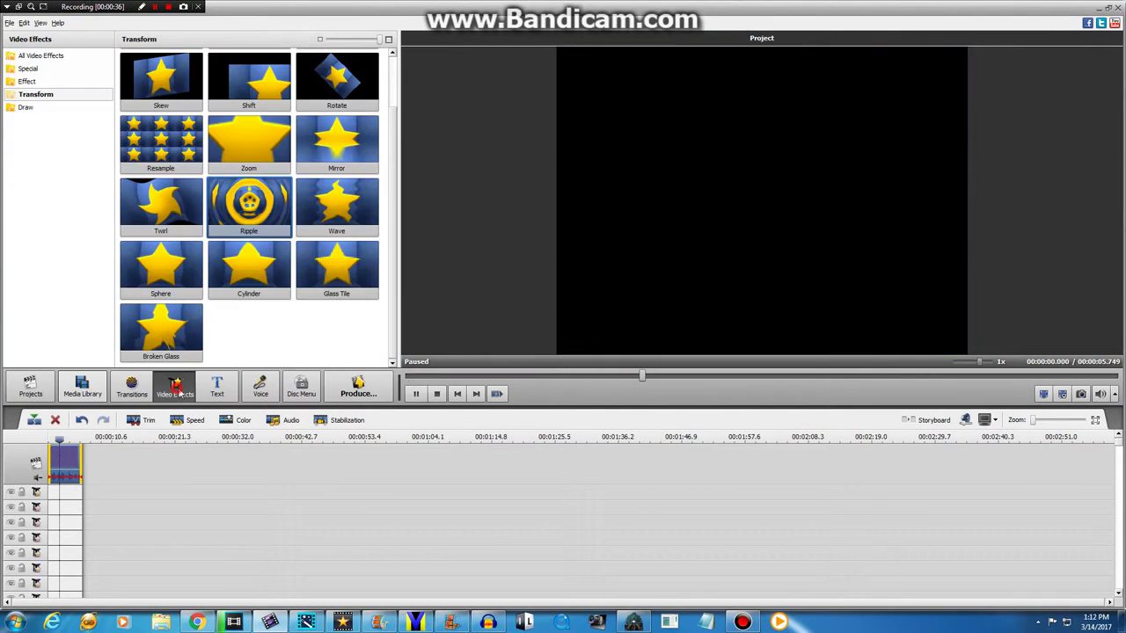
pyautogui.click(29, 81)
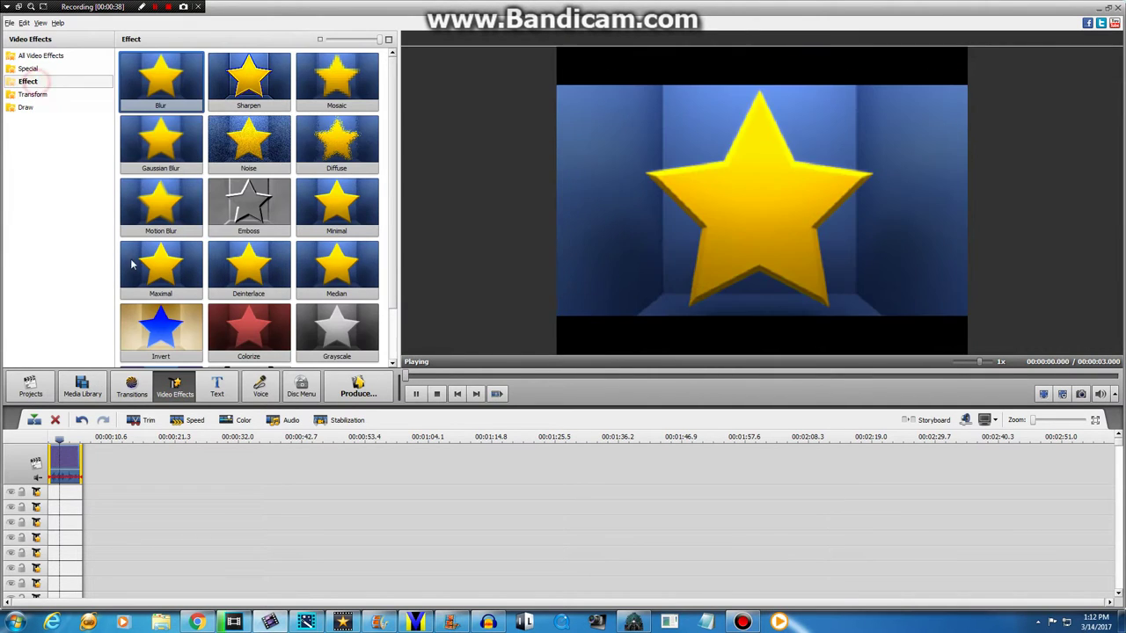
pyautogui.moveTo(145, 345); pyautogui.dragTo(88, 494)
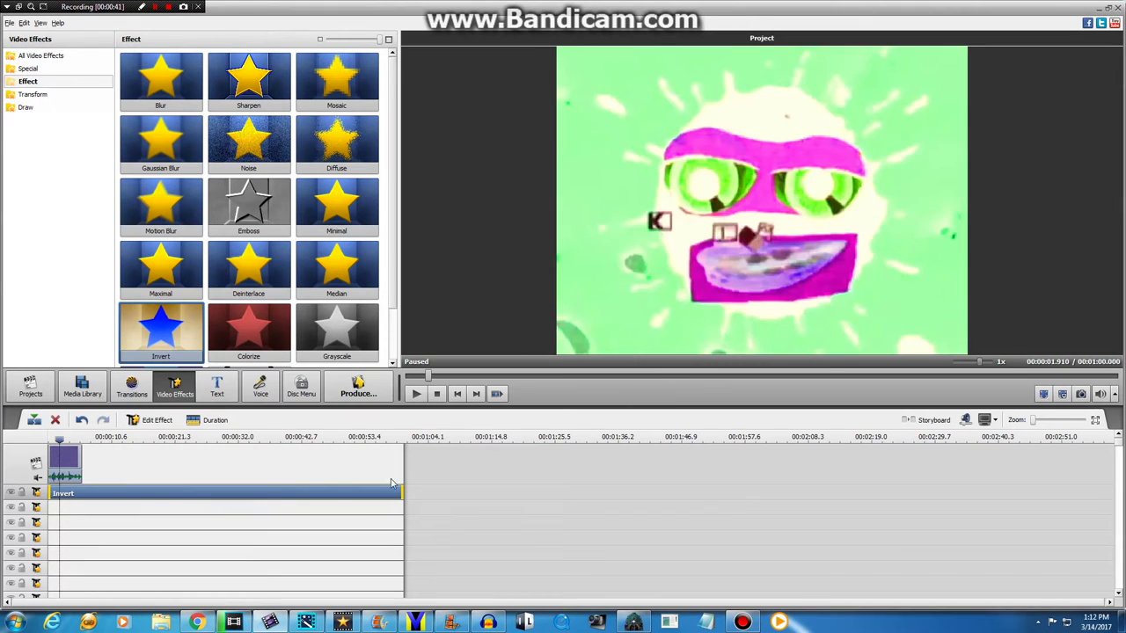
pyautogui.moveTo(400, 492); pyautogui.dragTo(81, 492)
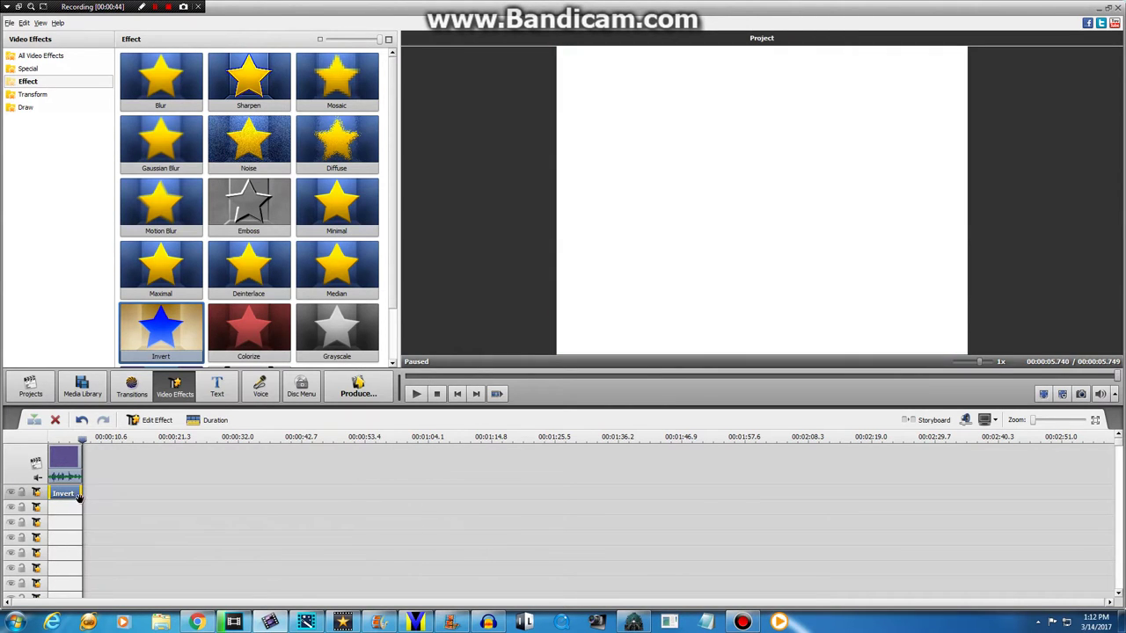
# - Review the Invert effect's properties and the clip's color correction settings
pyautogui.rightClick(72, 497)
pyautogui.click(109, 508)
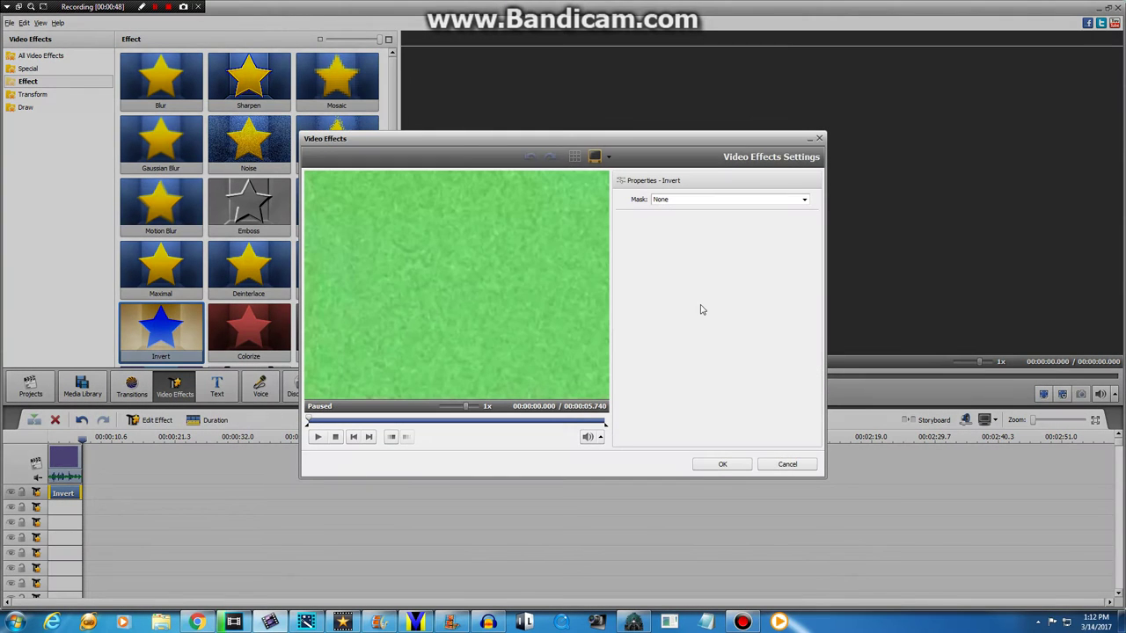
pyautogui.click(818, 139)
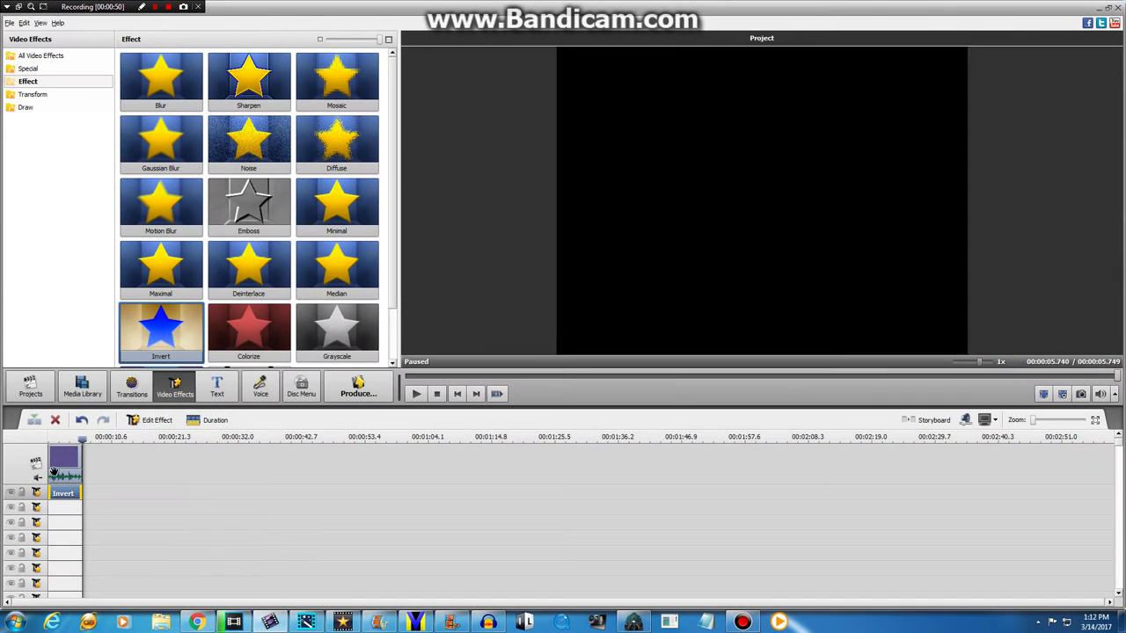
pyautogui.rightClick(60, 466)
pyautogui.click(86, 344)
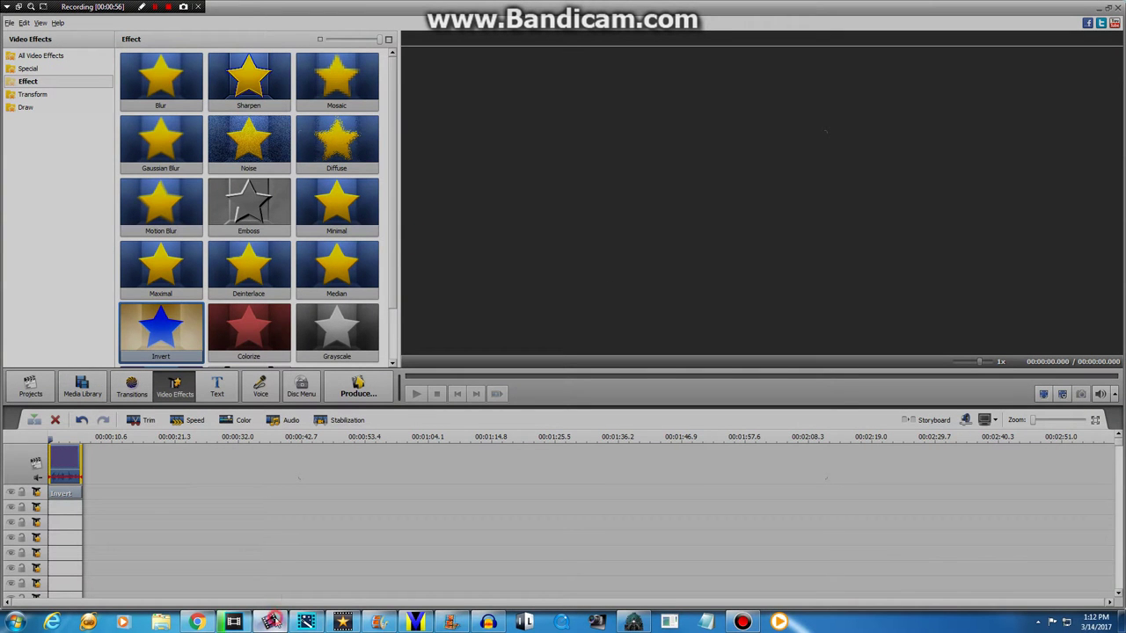
pyautogui.click(730, 464)
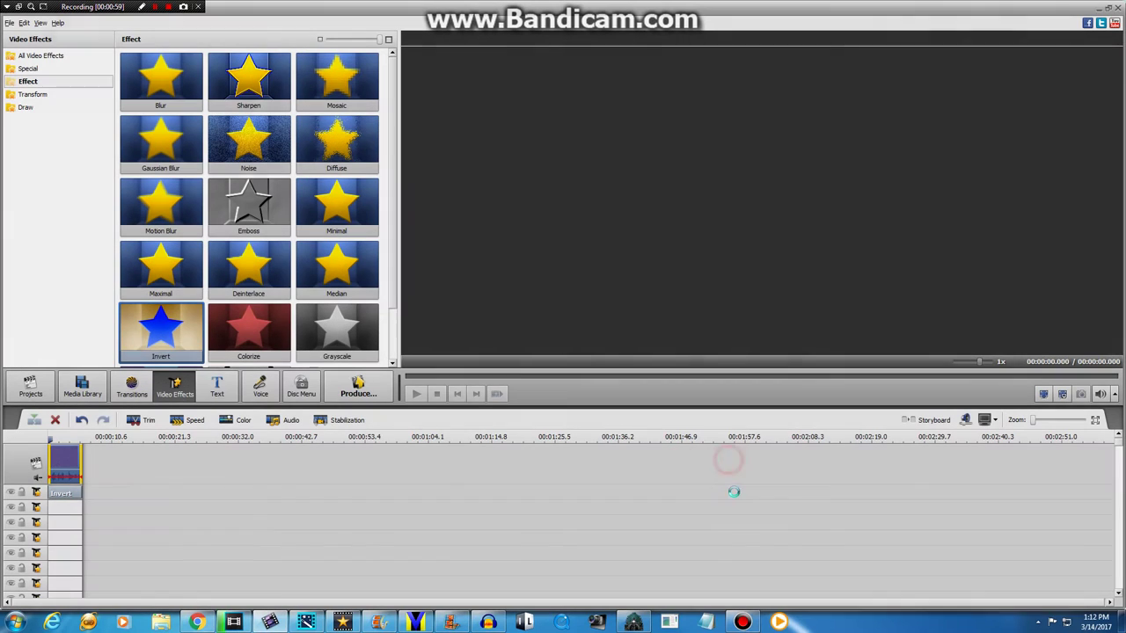
# - Set the clip's color Temperature to 100 and preview frames of the corrected clip
pyautogui.rightClick(63, 461)
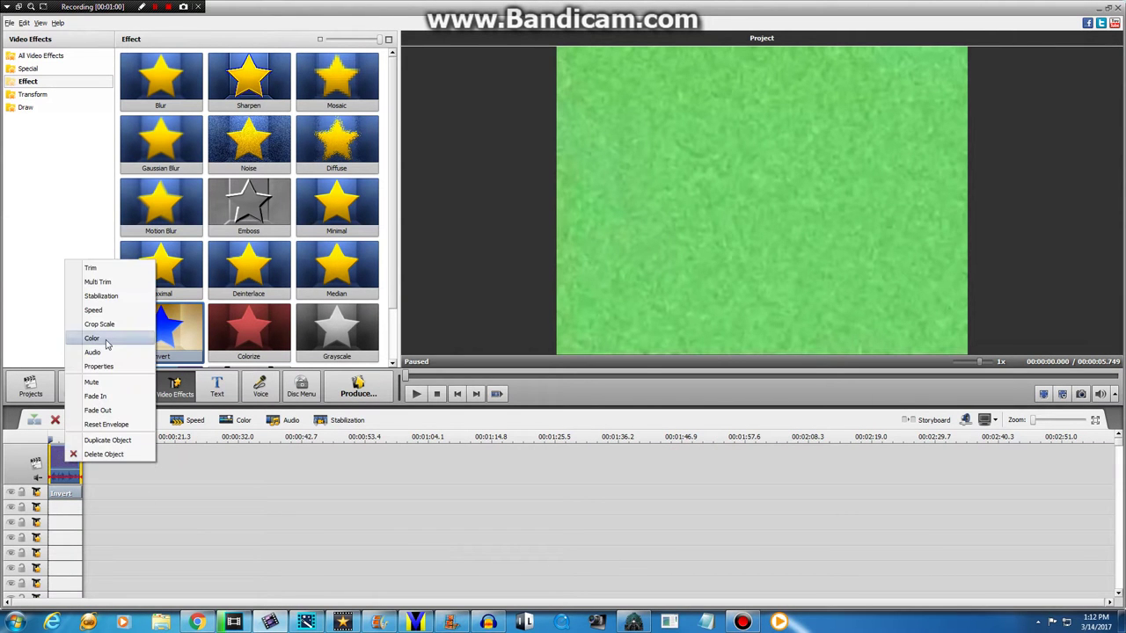
pyautogui.click(106, 337)
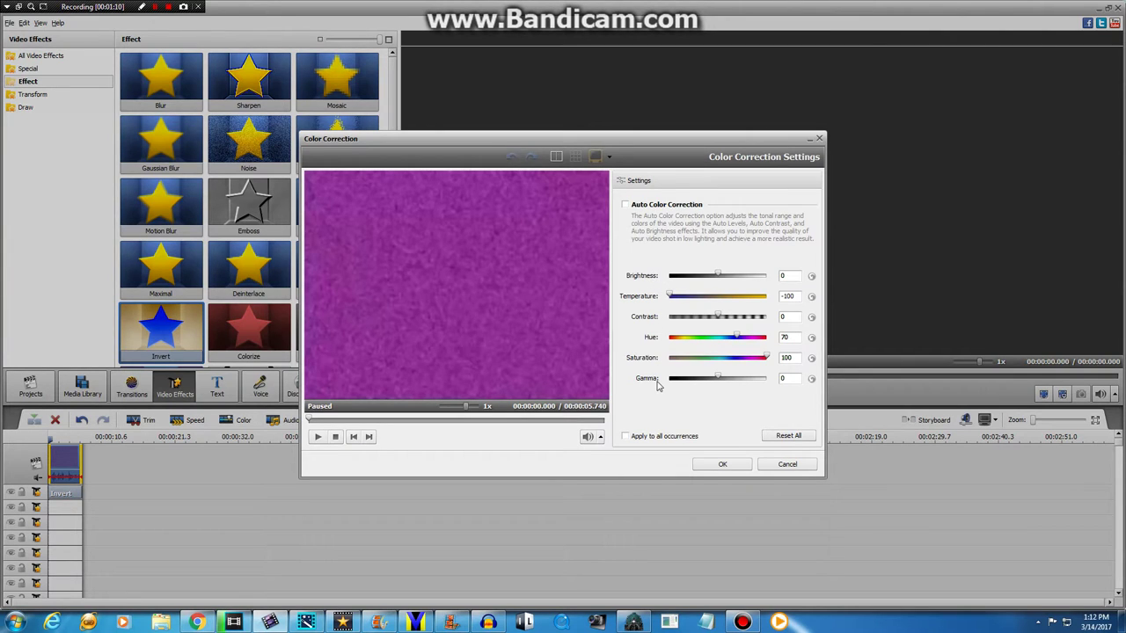
pyautogui.click(797, 316)
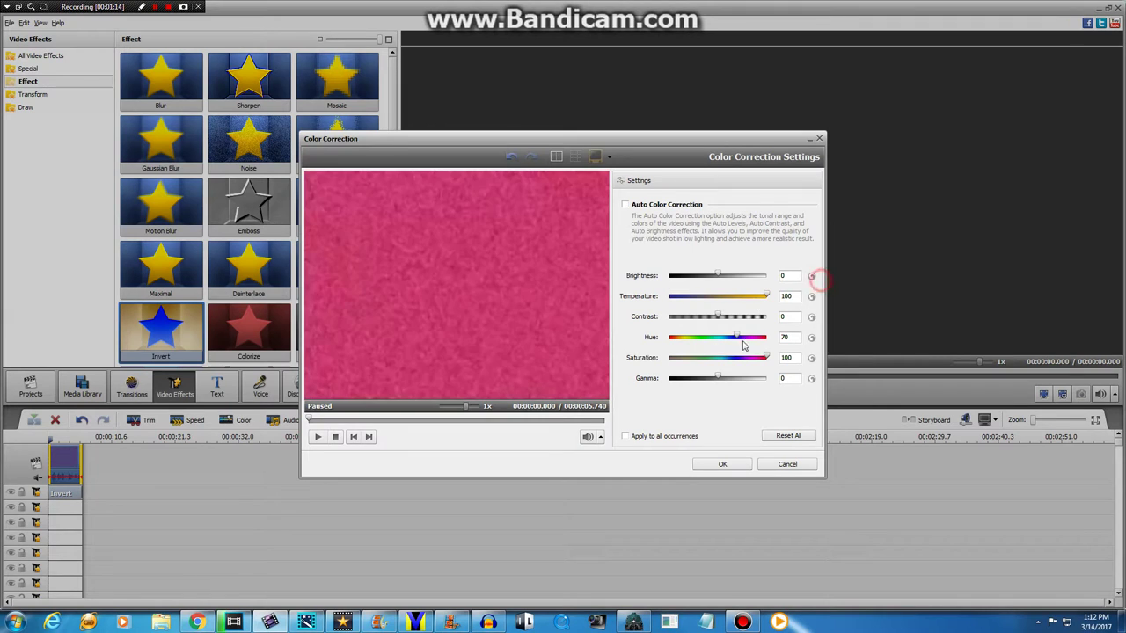
pyautogui.click(722, 464)
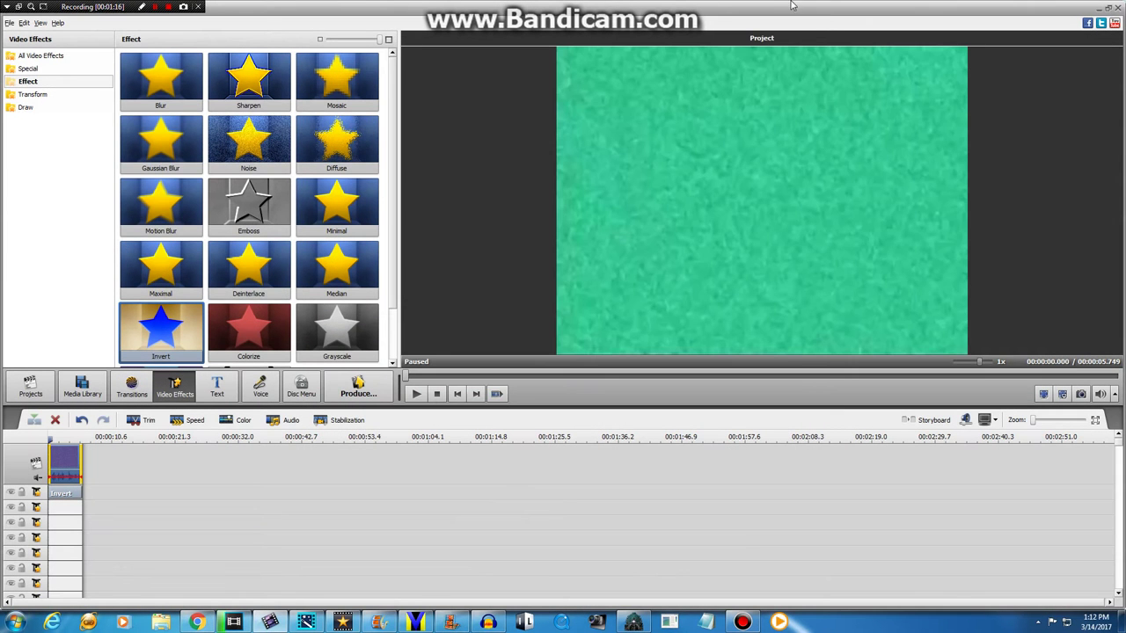
pyautogui.click(541, 373)
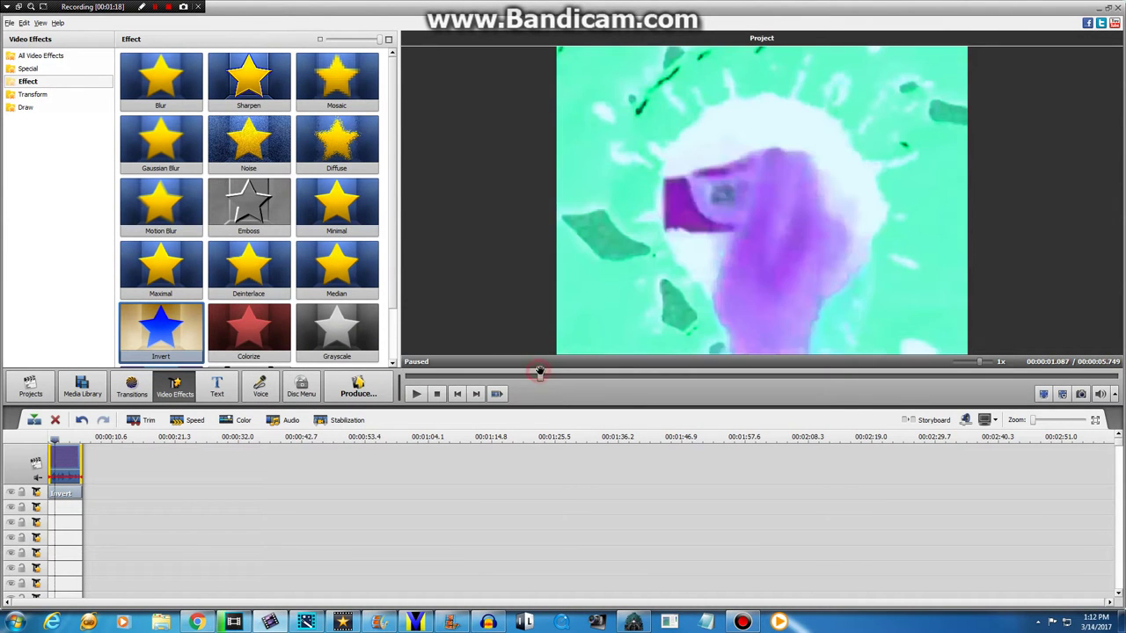
pyautogui.click(641, 375)
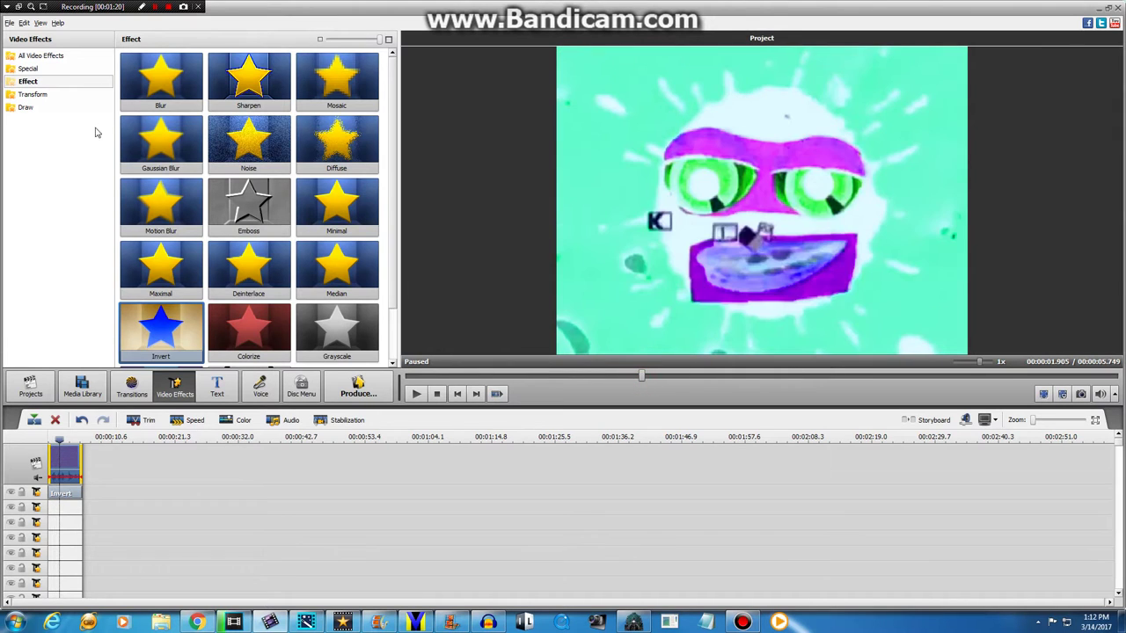
# - Duplicate the Invert effect onto the second effects track and replace the copy with the Wave effect
pyautogui.click(36, 94)
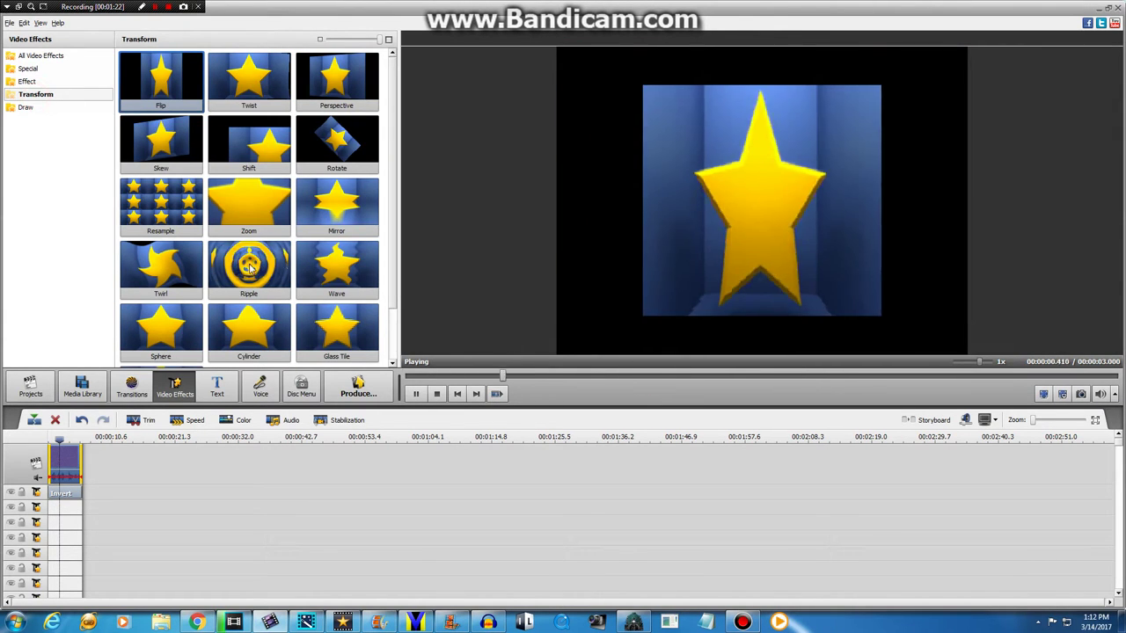
pyautogui.rightClick(72, 492)
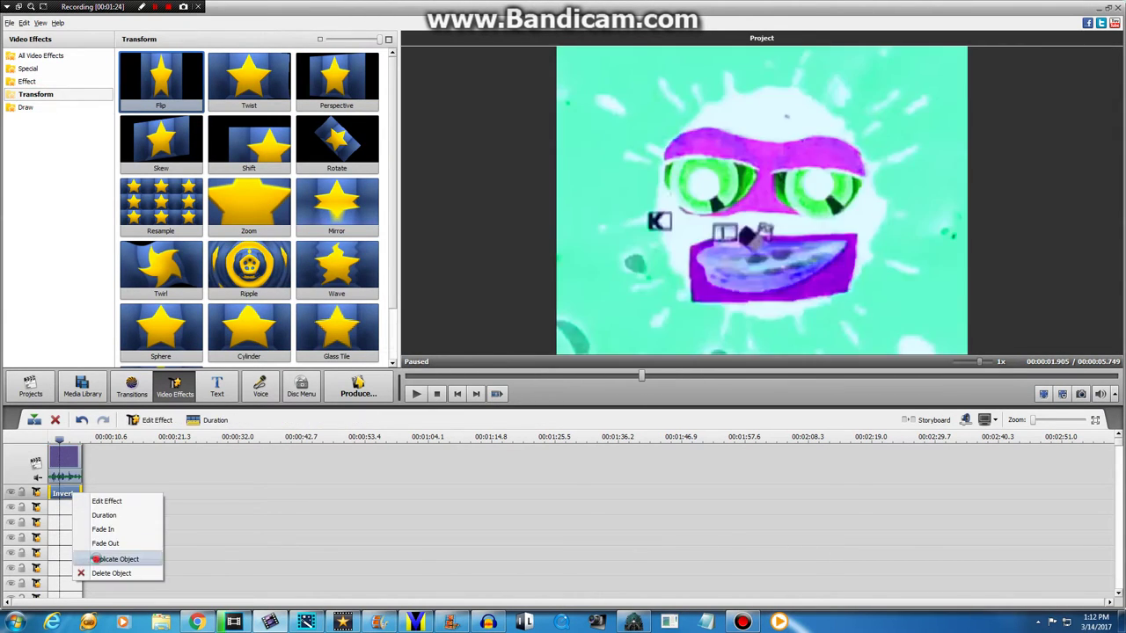
pyautogui.click(102, 559)
pyautogui.moveTo(95, 495); pyautogui.dragTo(65, 508)
pyautogui.moveTo(337, 268); pyautogui.dragTo(71, 515)
# - Set the Wave effect to 1 peak, amplitude 15 and speed 10, checking it on preview frames
pyautogui.click(104, 517)
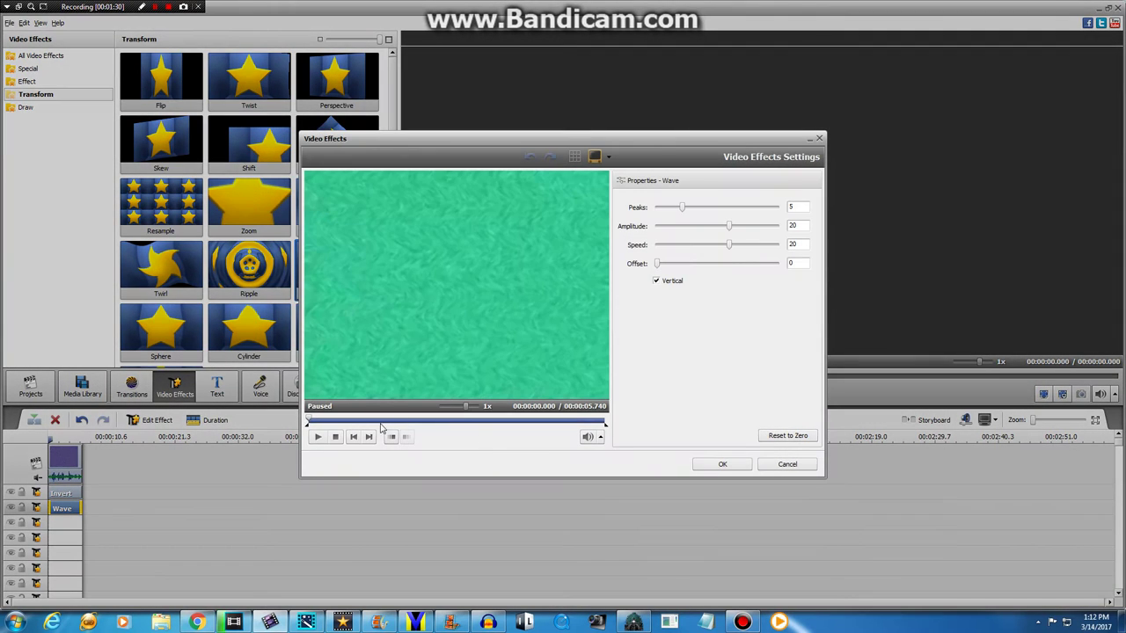
pyautogui.click(386, 417)
pyautogui.moveTo(682, 207); pyautogui.dragTo(657, 209)
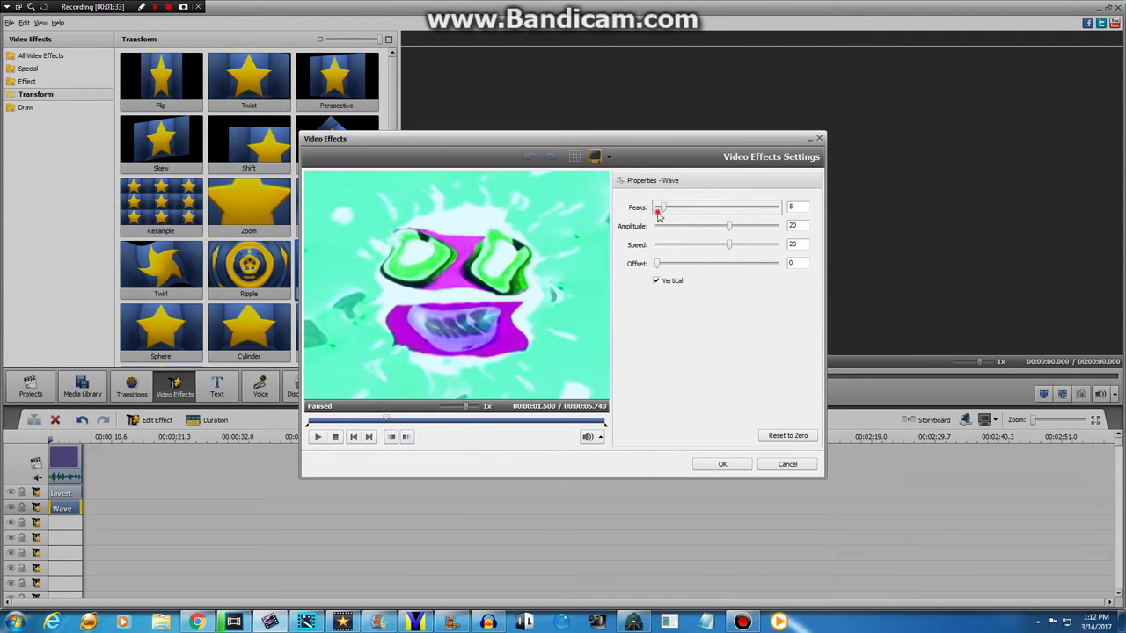
pyautogui.moveTo(735, 229); pyautogui.dragTo(726, 250)
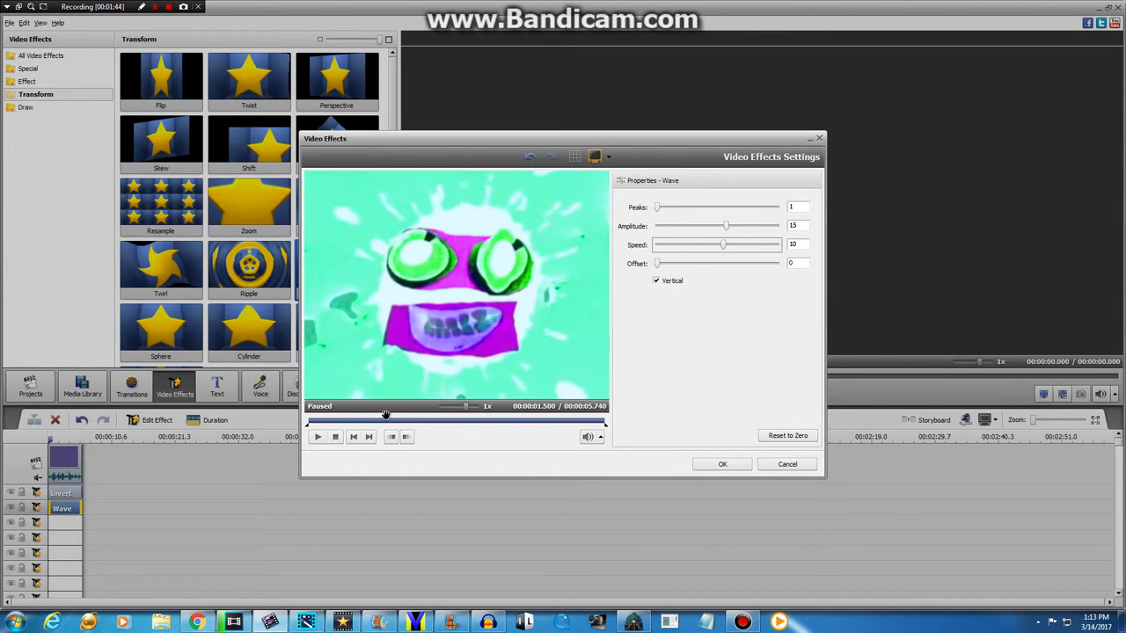
pyautogui.moveTo(385, 414); pyautogui.dragTo(440, 416)
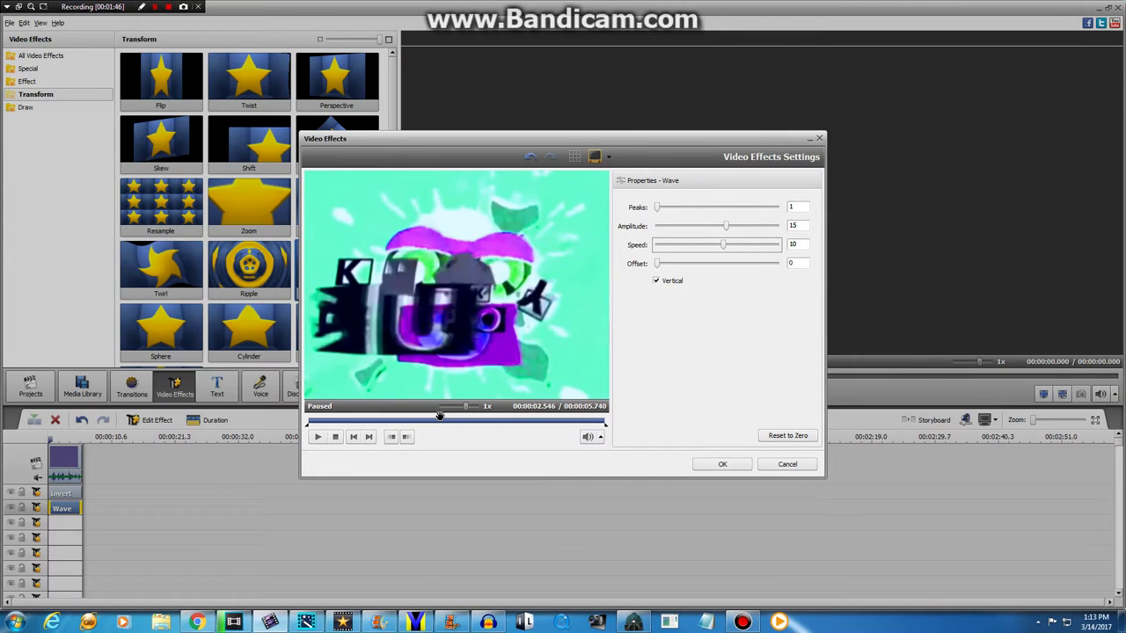
pyautogui.click(720, 465)
# - Duplicate the Wave effect and move the copy to the start of the third effects track
pyautogui.rightClick(71, 512)
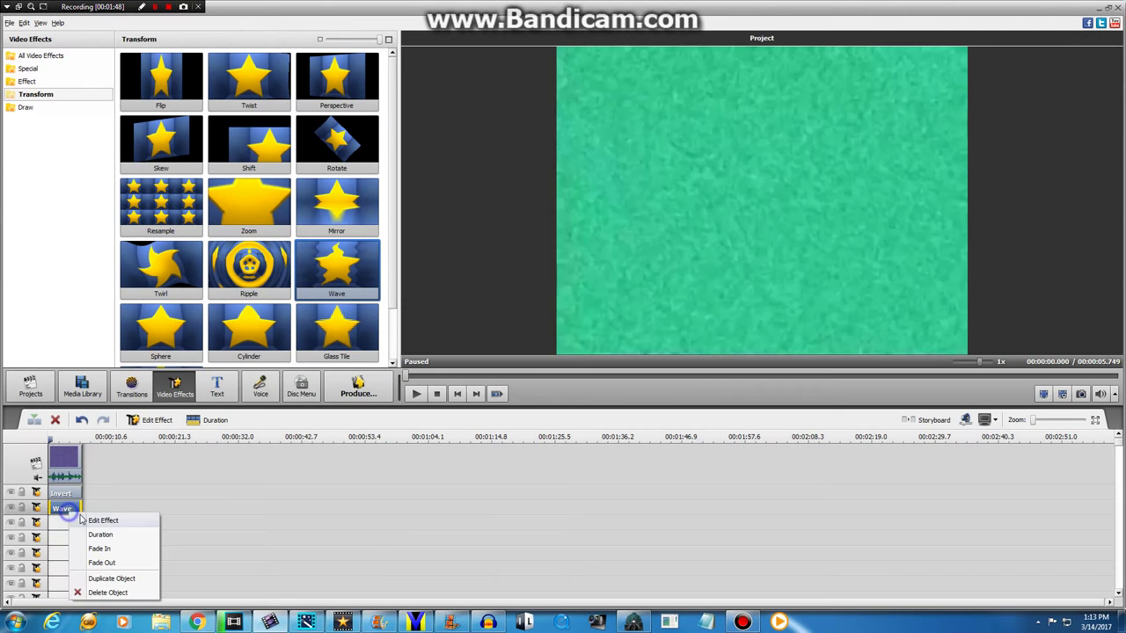
pyautogui.click(111, 579)
pyautogui.click(95, 512)
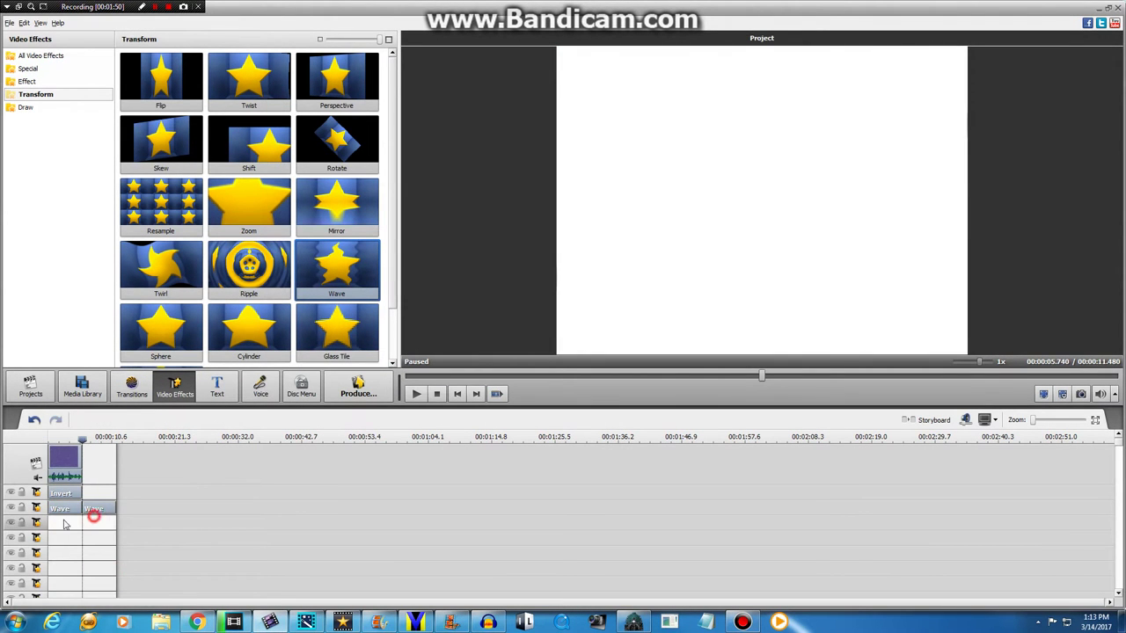
pyautogui.moveTo(67, 519); pyautogui.dragTo(65, 523)
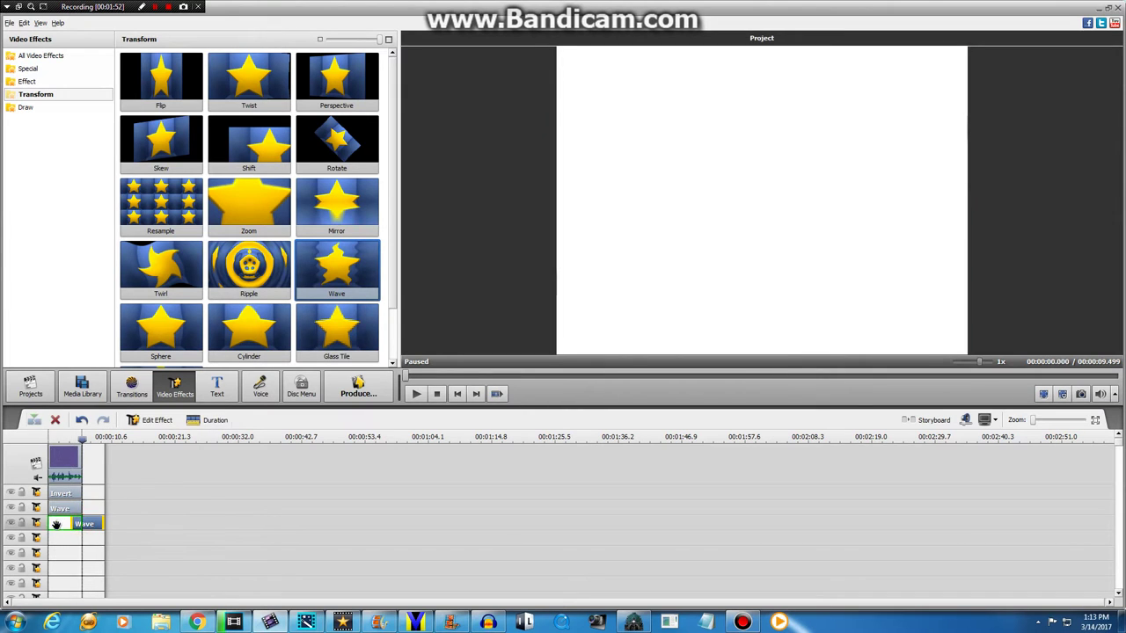
# - Turn off the Vertical option for the copied Wave effect and check it on preview frames
pyautogui.rightClick(58, 524)
pyautogui.click(83, 445)
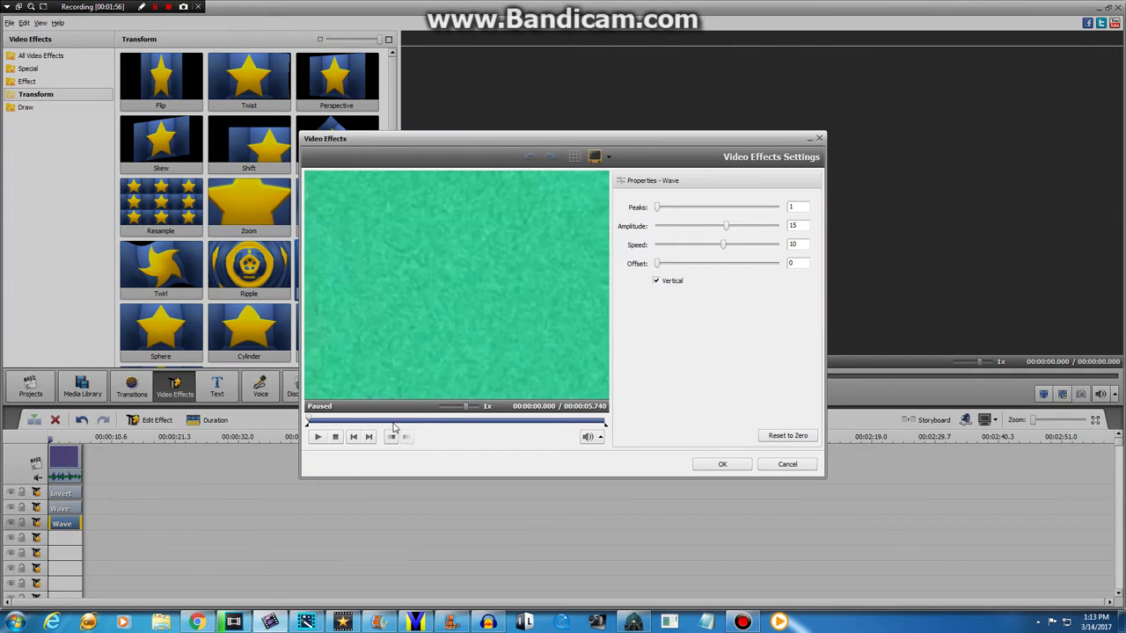
pyautogui.click(396, 420)
pyautogui.click(656, 281)
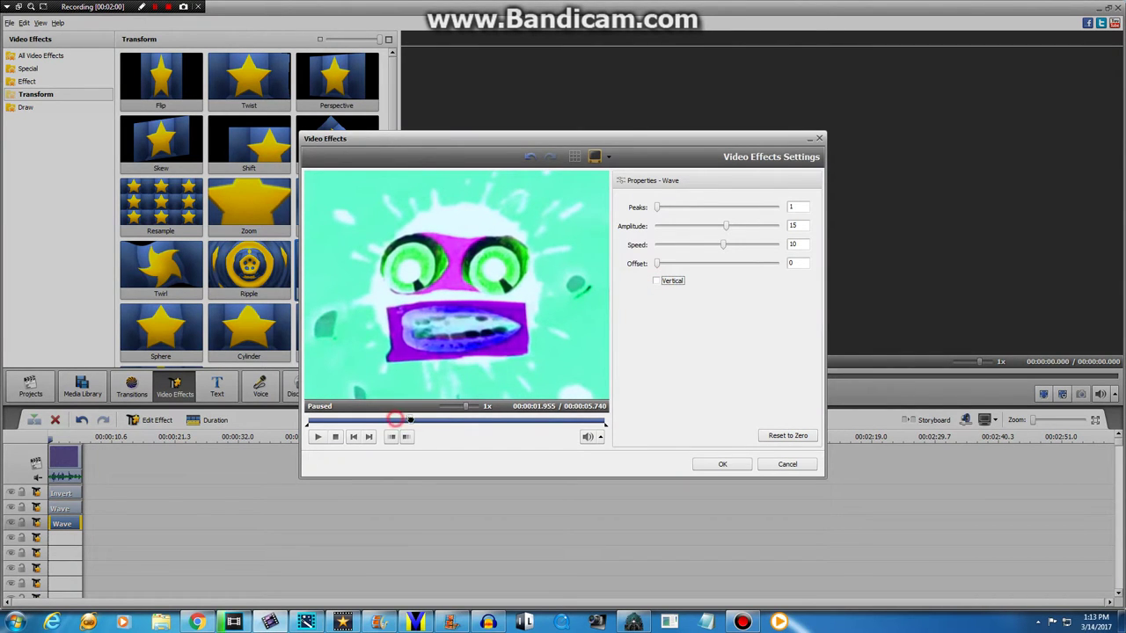
pyautogui.moveTo(396, 421); pyautogui.dragTo(479, 421)
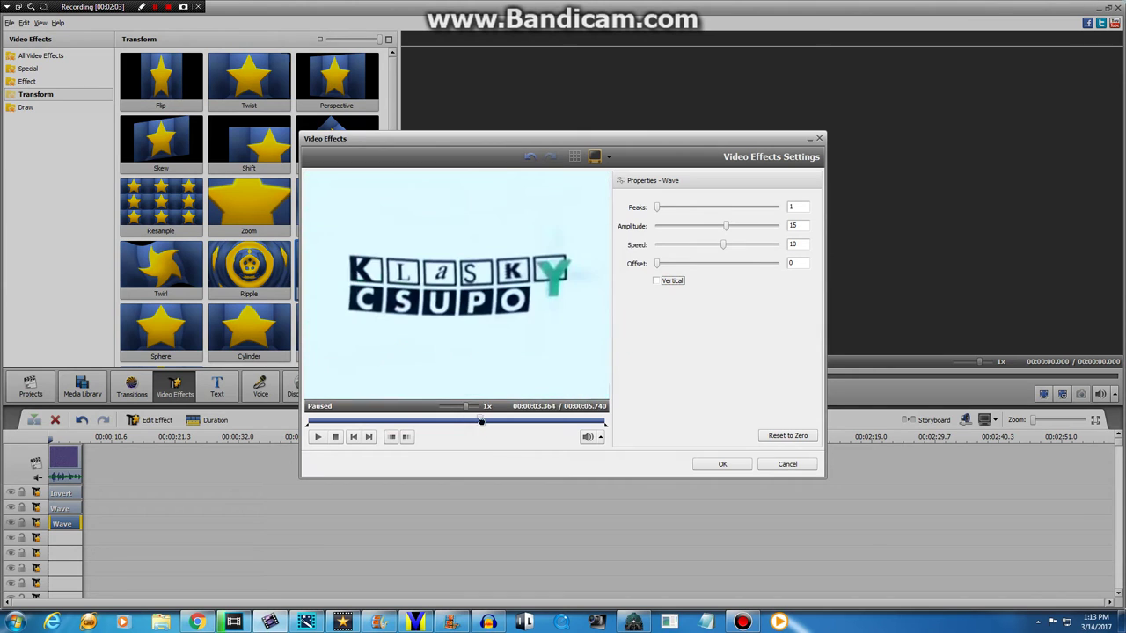
pyautogui.click(722, 465)
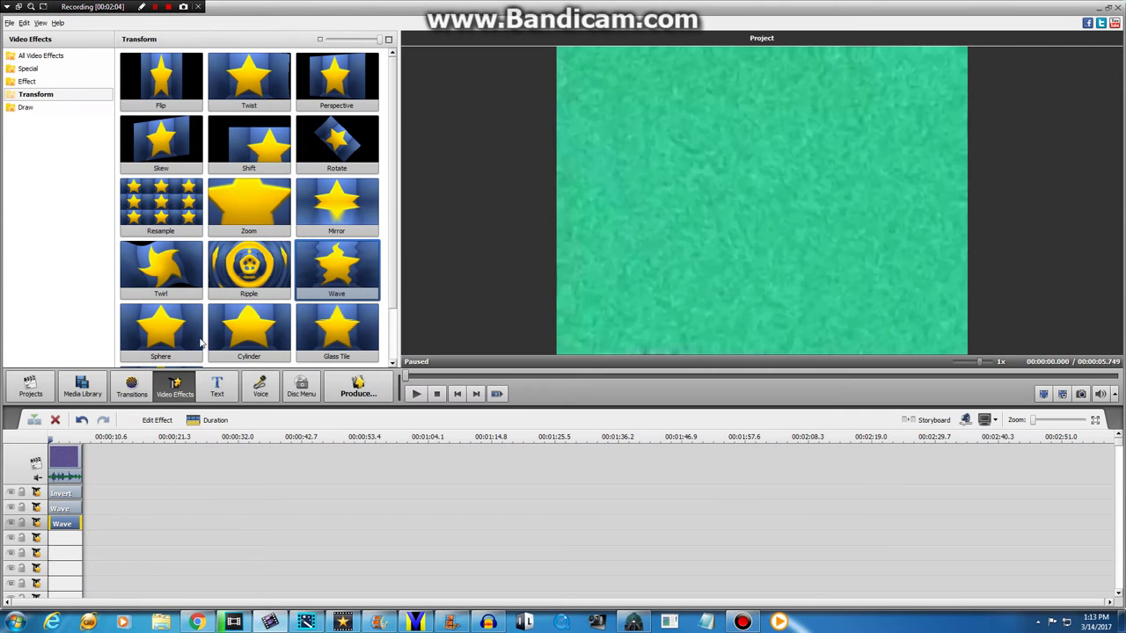
pyautogui.click(237, 280)
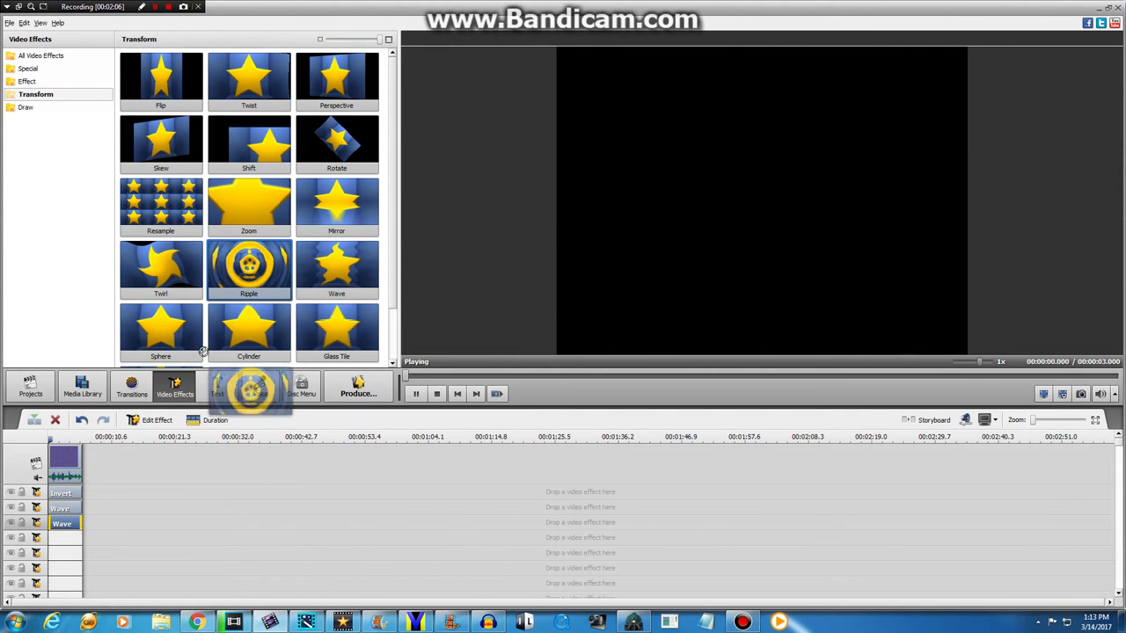
pyautogui.click(82, 387)
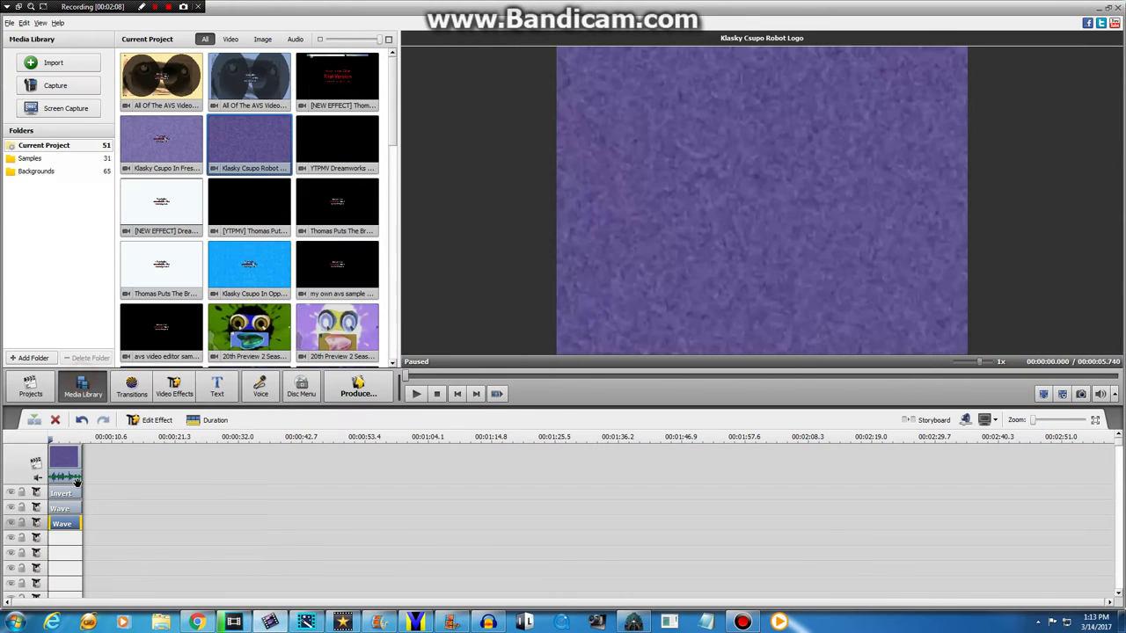
pyautogui.click(71, 462)
pyautogui.rightClick(74, 460)
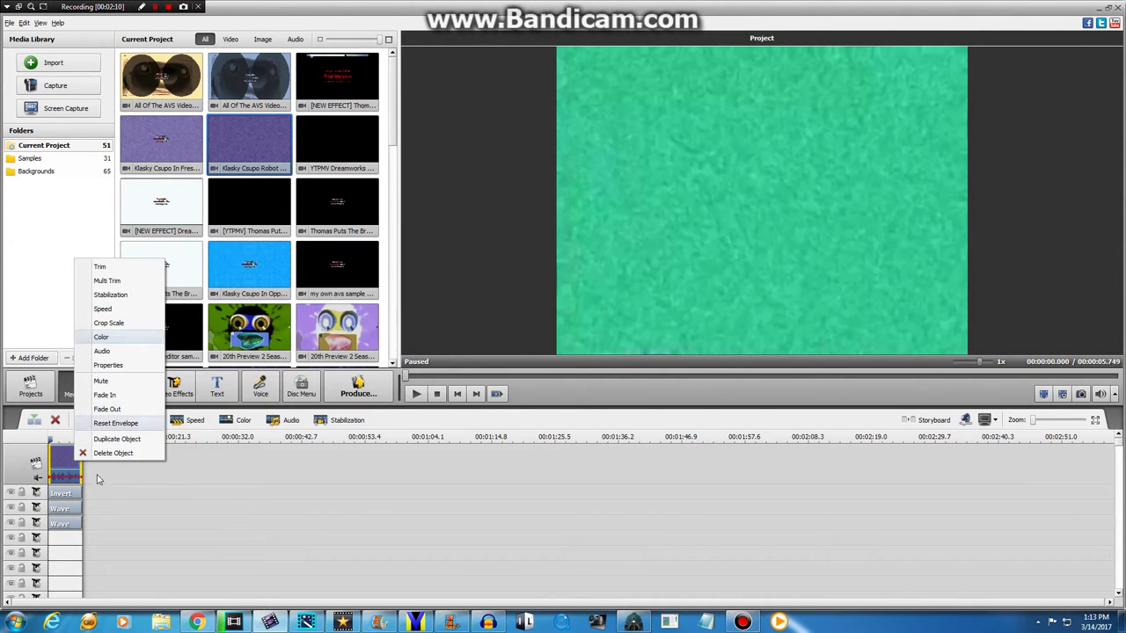
# - Shift both Wave effects down one track and fill the second effects track with a duplicated Invert effect replaced by Flip
pyautogui.click(66, 524)
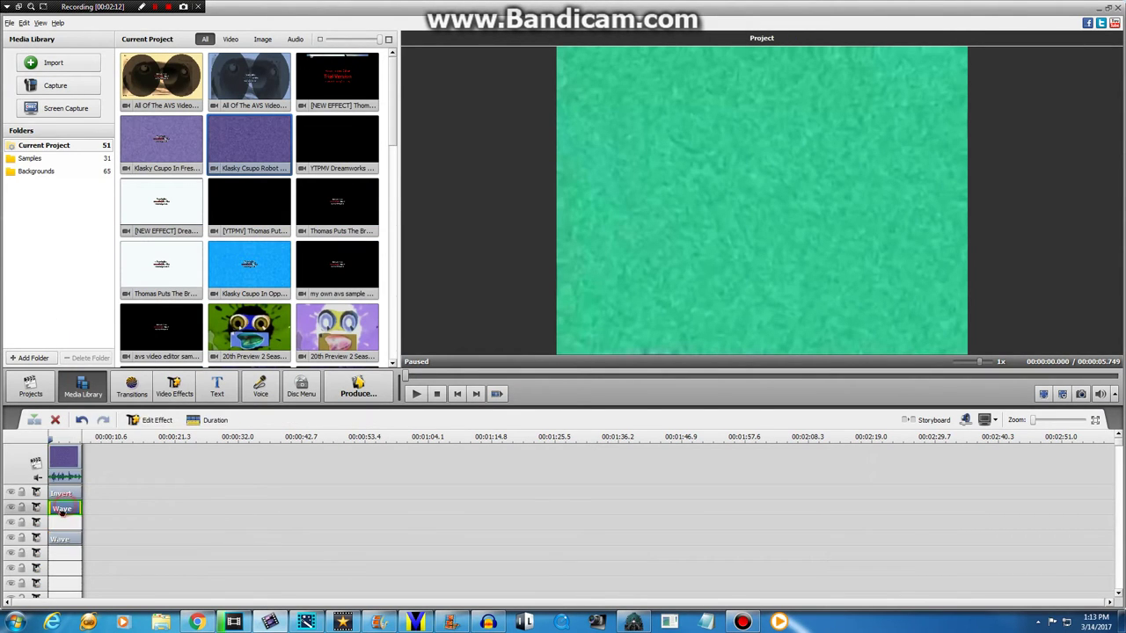
pyautogui.rightClick(75, 494)
pyautogui.click(101, 566)
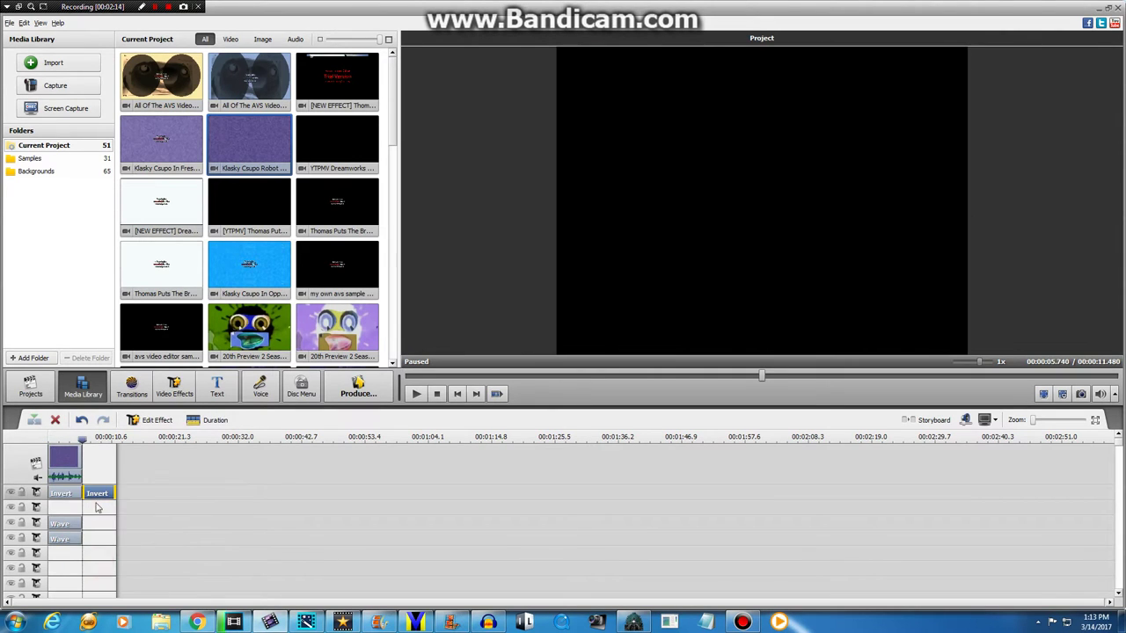
pyautogui.click(174, 388)
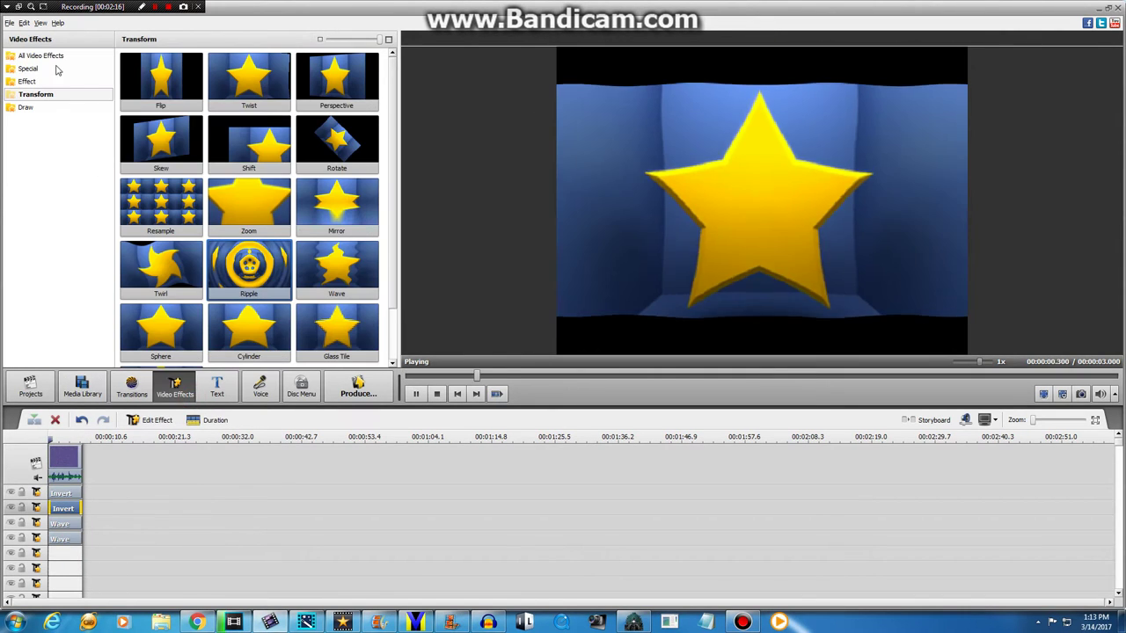
pyautogui.moveTo(161, 81); pyautogui.dragTo(72, 509)
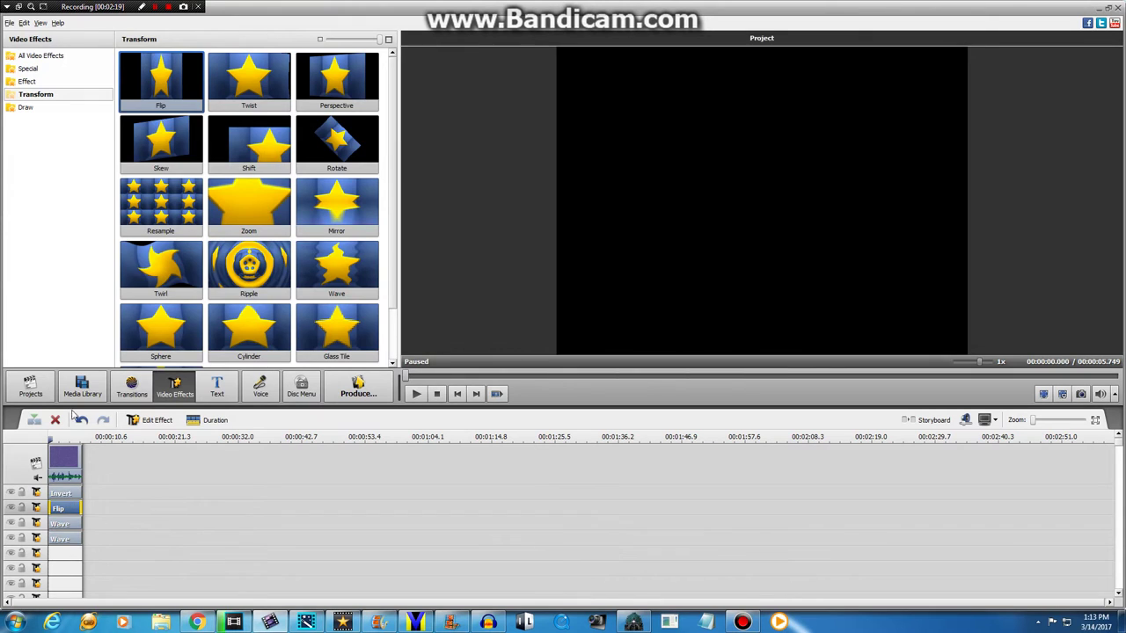
# - Enable Pitch Shift on the main video clip's audio, raise its rate and apply the audio correction
pyautogui.click(82, 387)
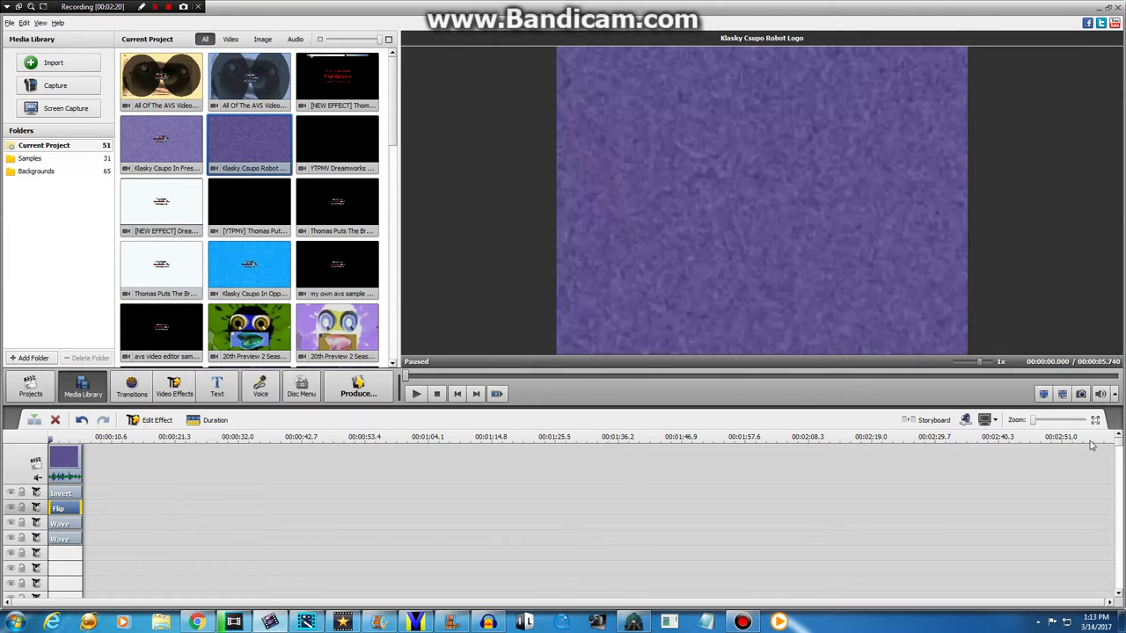
pyautogui.click(56, 459)
pyautogui.rightClick(56, 465)
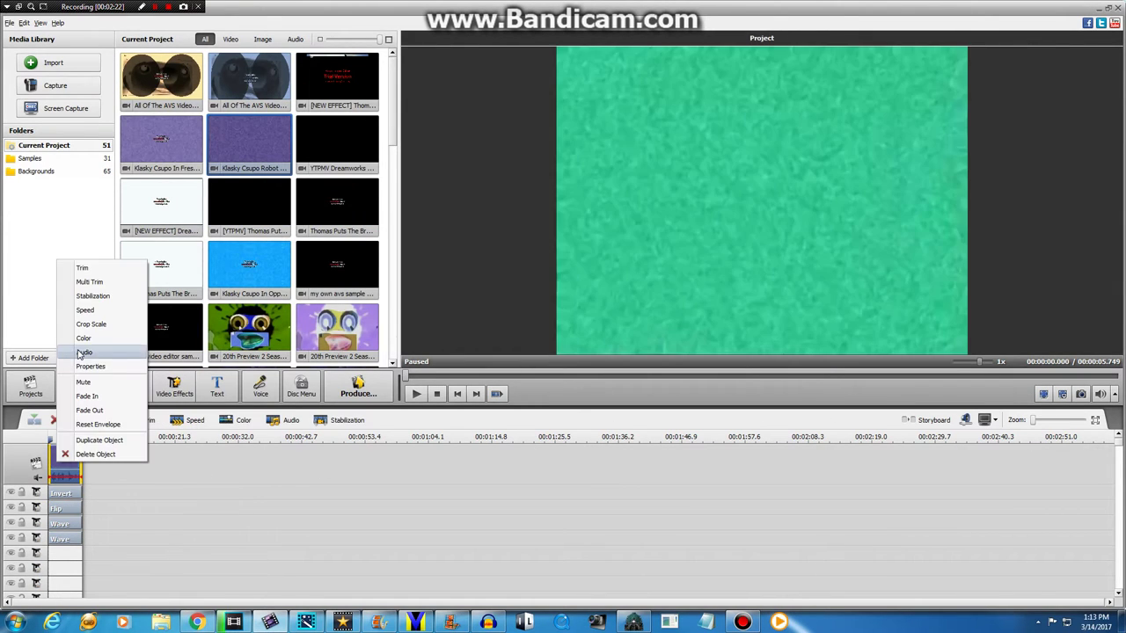
pyautogui.click(78, 352)
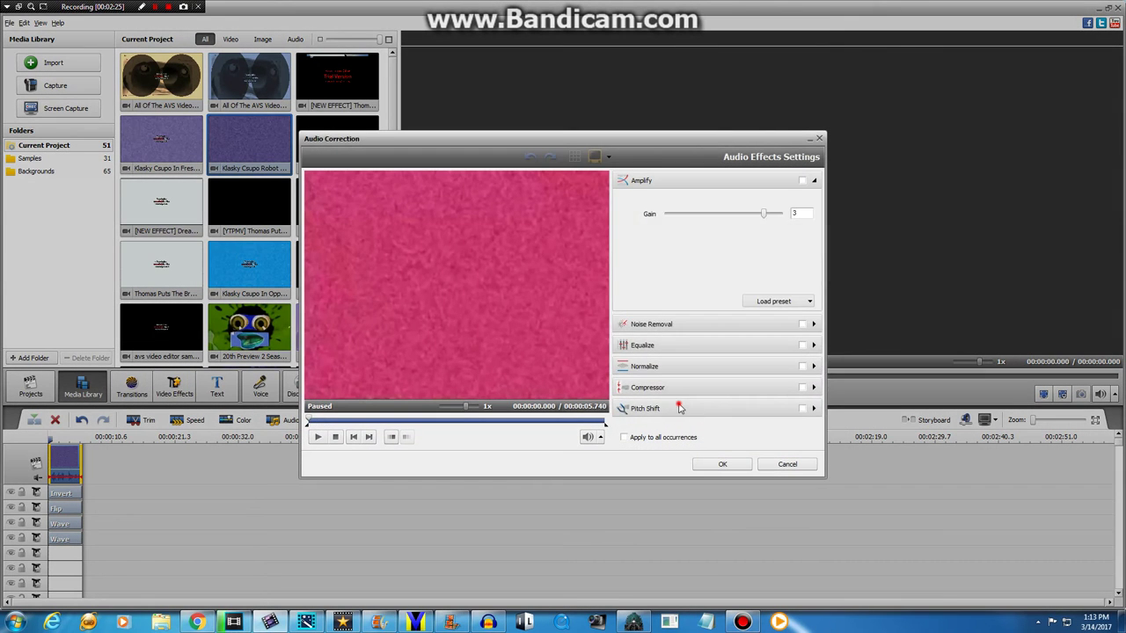
pyautogui.click(679, 407)
pyautogui.click(714, 320)
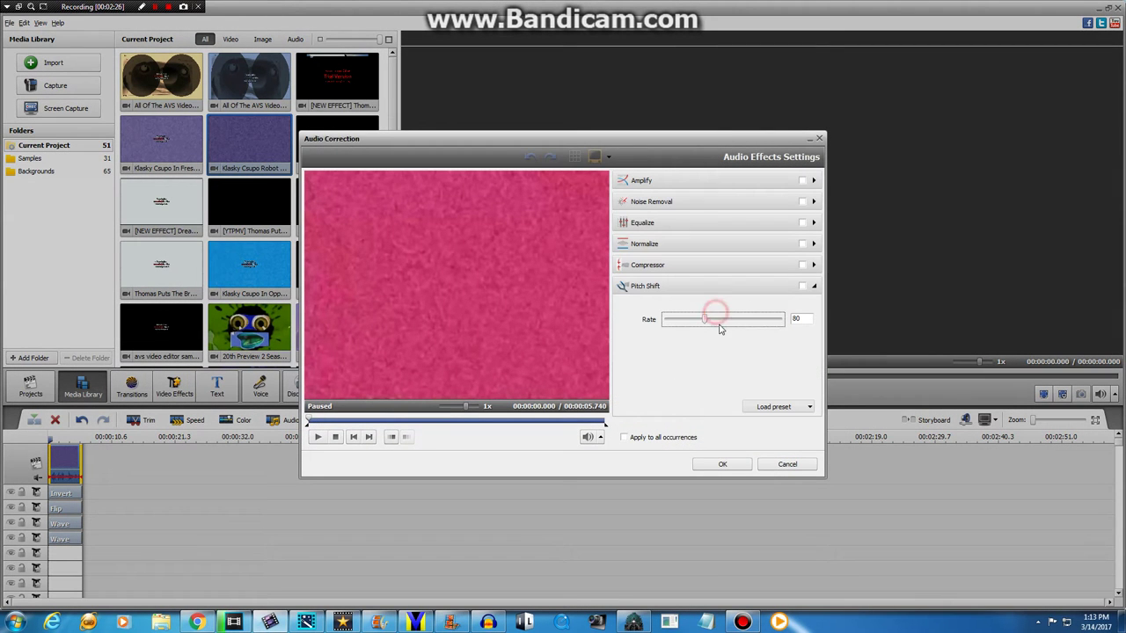
pyautogui.click(723, 320)
pyautogui.click(719, 466)
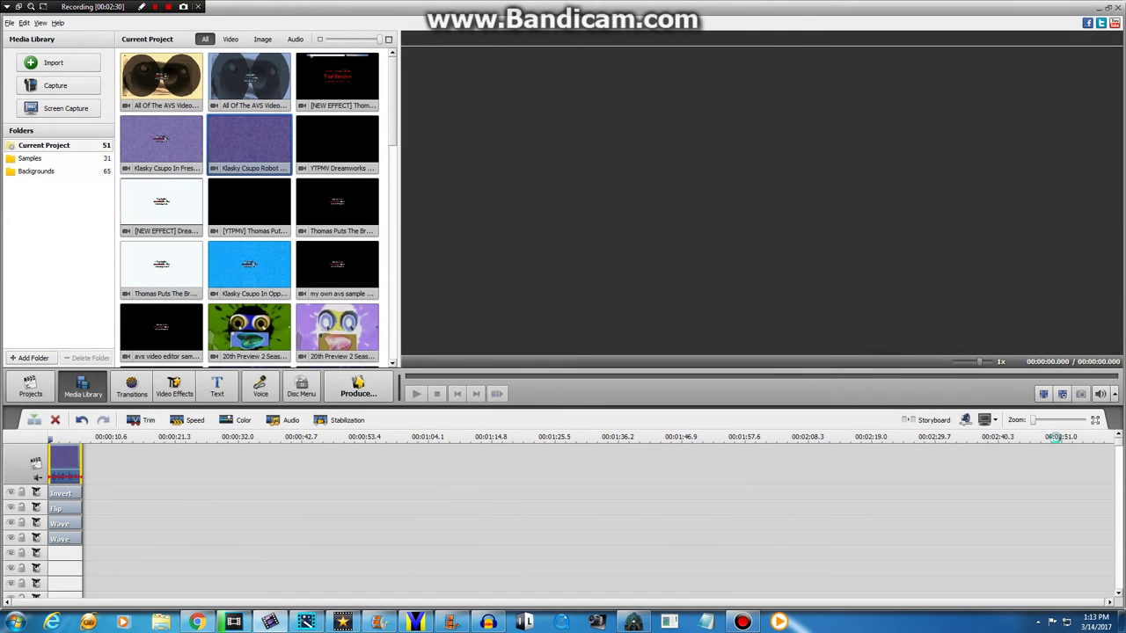
# - Add the Klasky Csupo Robot Logo clip to the audio mix track and apply Pitch Shift to it with a raised rate
pyautogui.scroll(-3, 1116, 447)
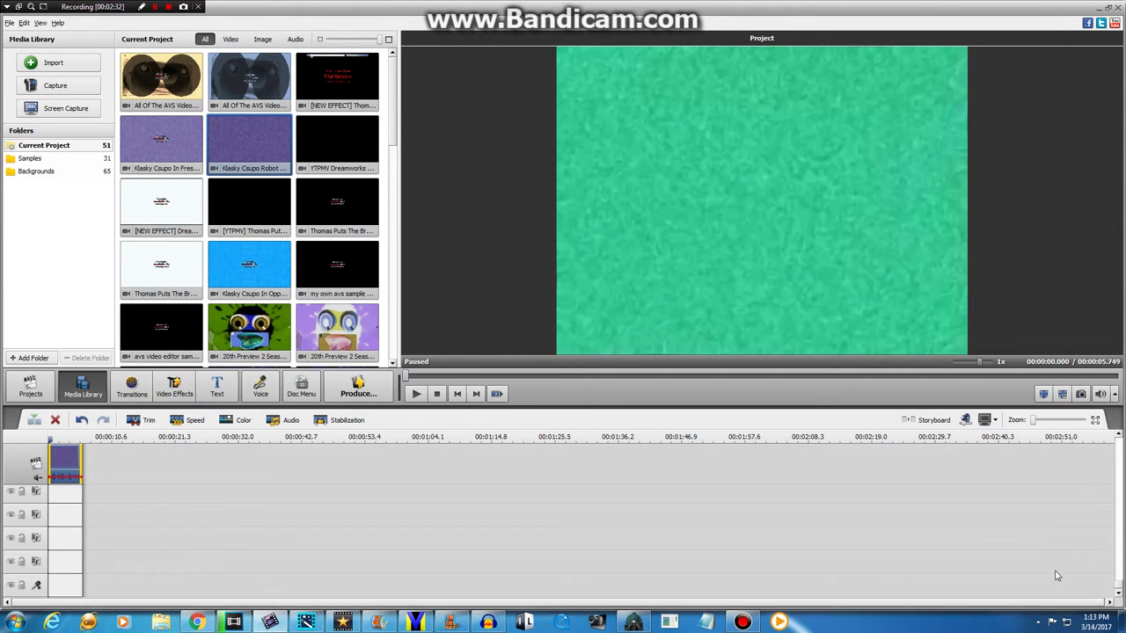
pyautogui.moveTo(231, 169); pyautogui.dragTo(48, 568)
pyautogui.rightClick(53, 568)
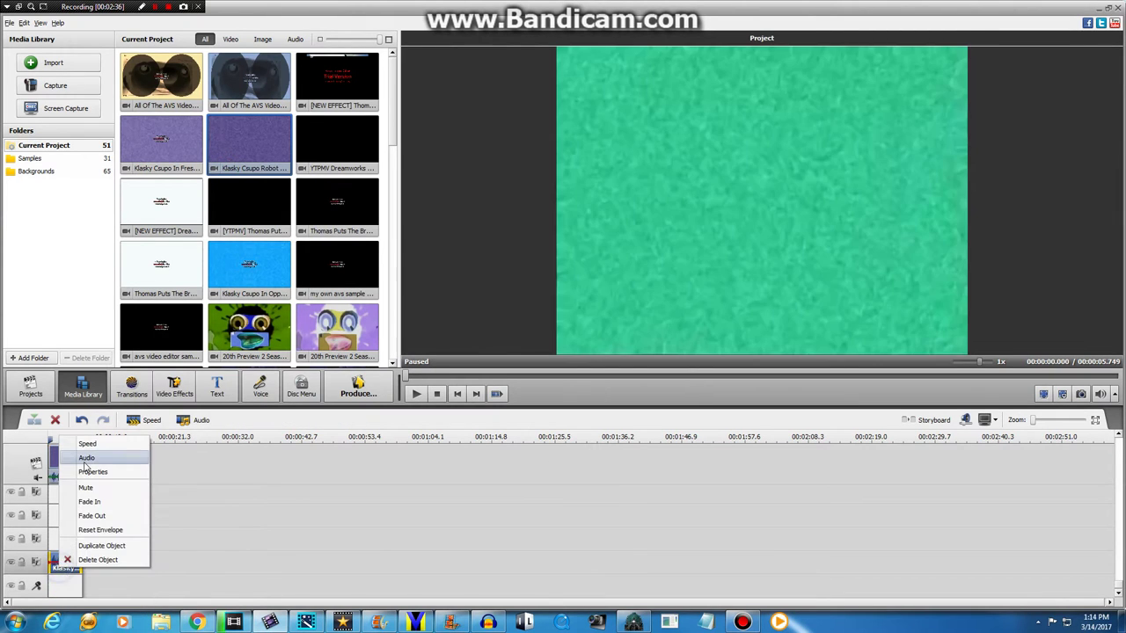
pyautogui.click(88, 459)
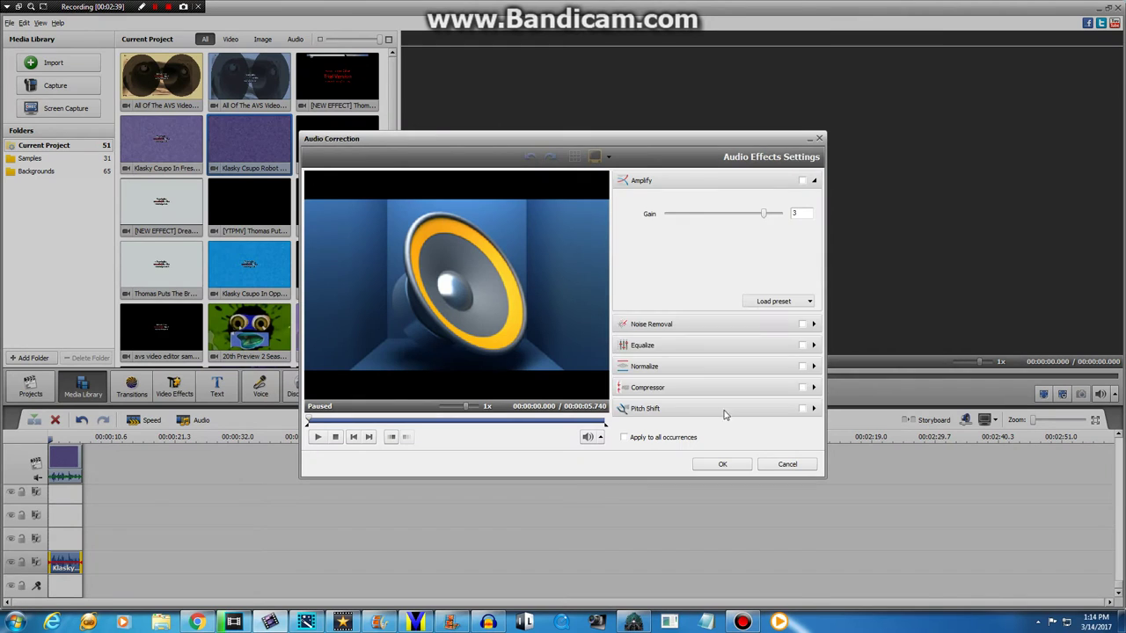
pyautogui.click(723, 415)
pyautogui.click(726, 318)
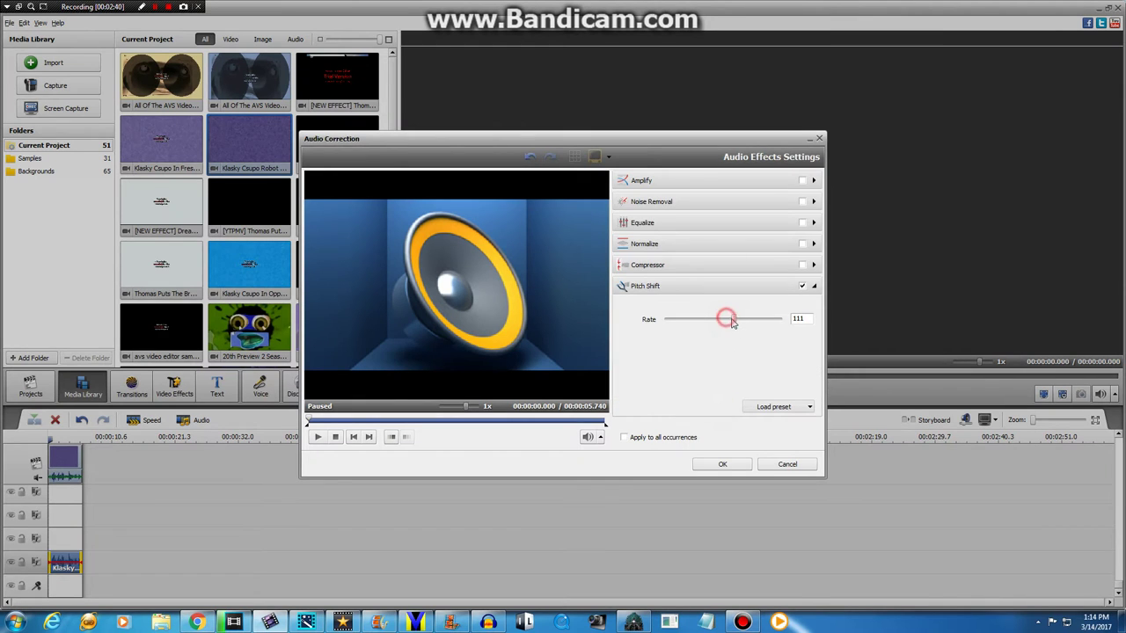
pyautogui.moveTo(732, 324); pyautogui.dragTo(731, 324)
pyautogui.click(722, 462)
# - Play the project preview to check the combined video effects and layered audio
pyautogui.click(1118, 588)
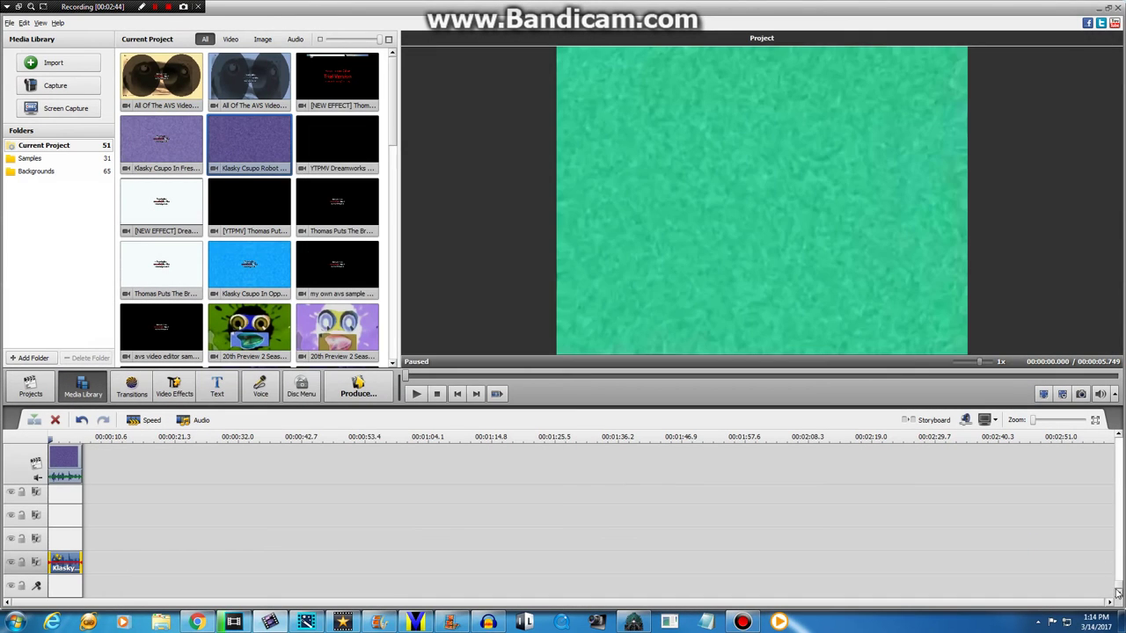
pyautogui.click(419, 394)
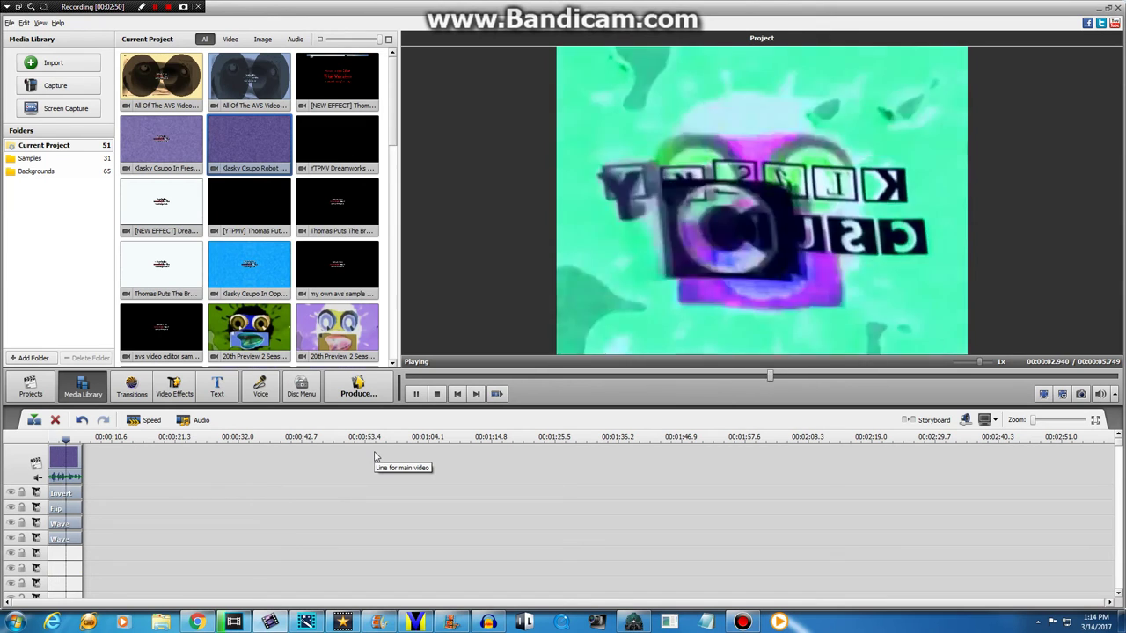
# - Set up producing the project as a File, with Play sound as final action and the name Klaksy Csupo In G-Major 20
pyautogui.click(379, 394)
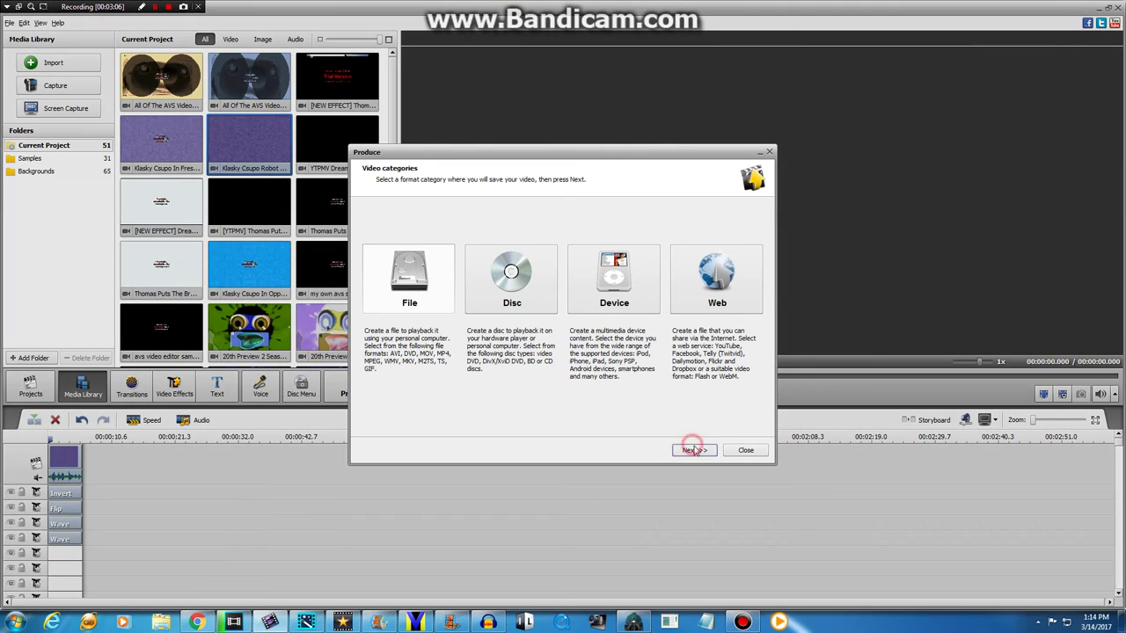
pyautogui.click(691, 451)
pyautogui.click(694, 450)
pyautogui.click(633, 395)
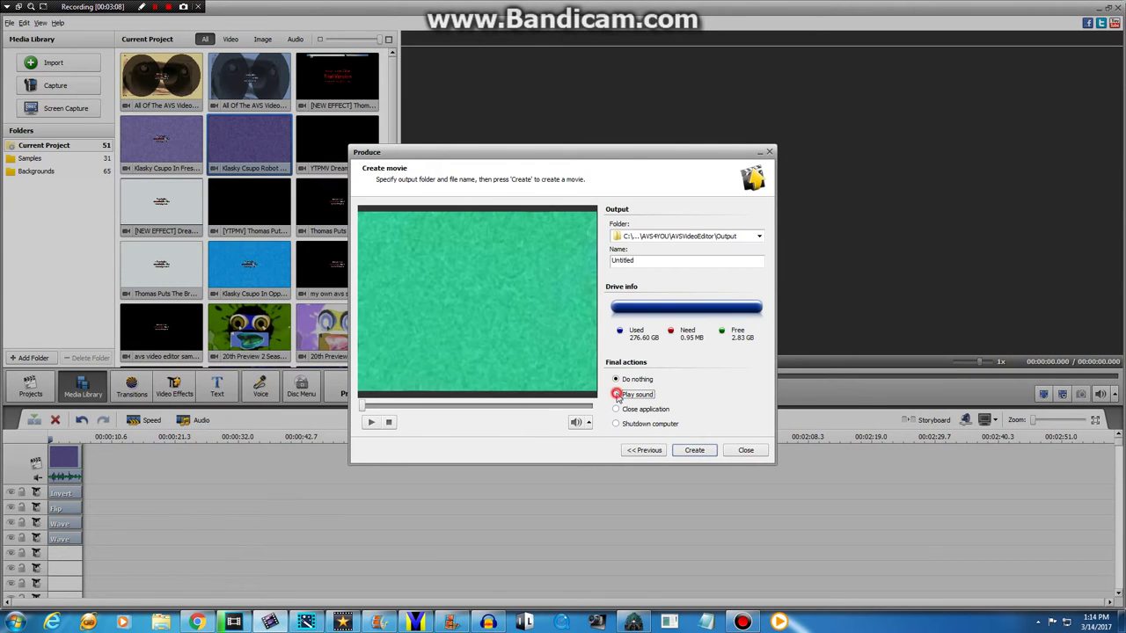
pyautogui.doubleClick(640, 258)
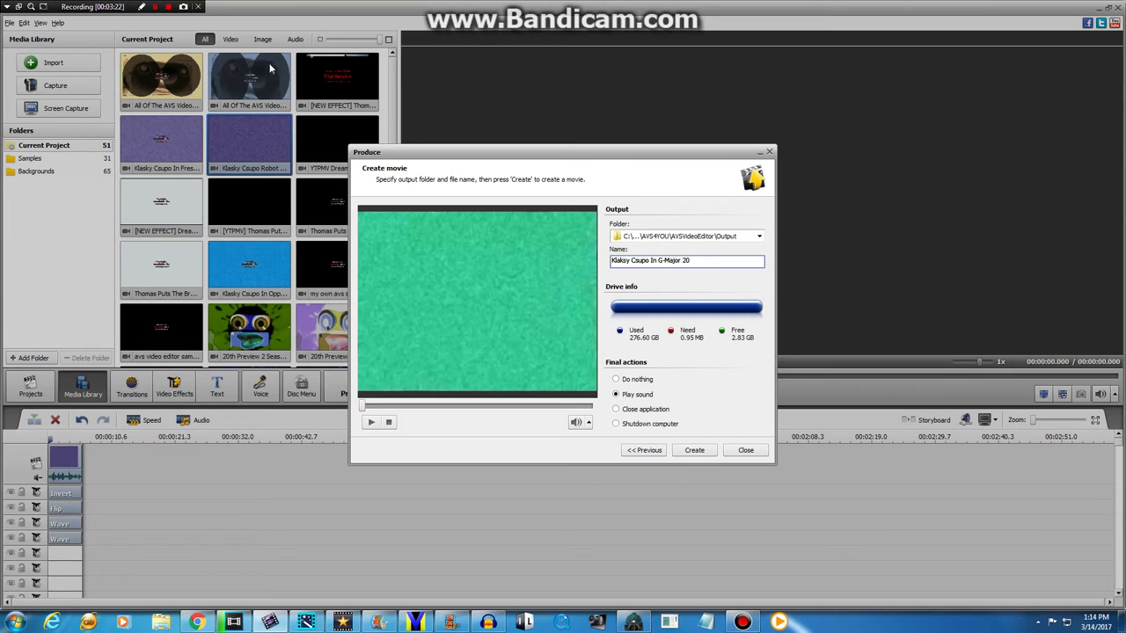
# - Back out of the started movie creation and correct the output name to Klasky Csupo In G-Major 20
pyautogui.click(694, 450)
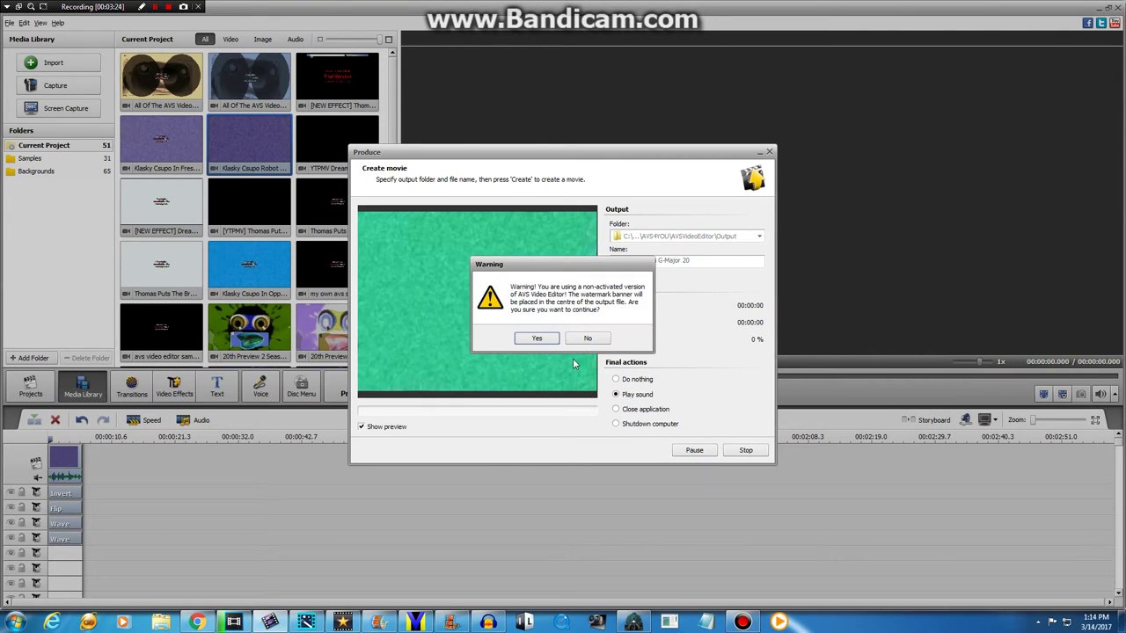
pyautogui.click(588, 339)
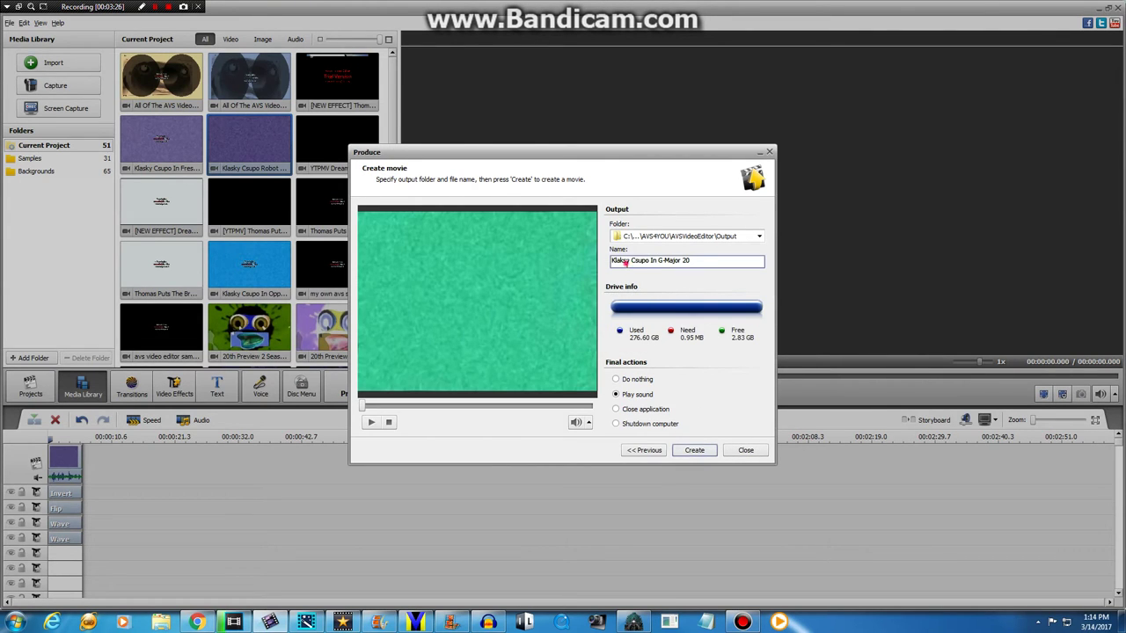
pyautogui.click(622, 260)
pyautogui.press('BackSpace')
# - Create the movie, accepting the watermark on the output, and open the output folder
pyautogui.click(696, 451)
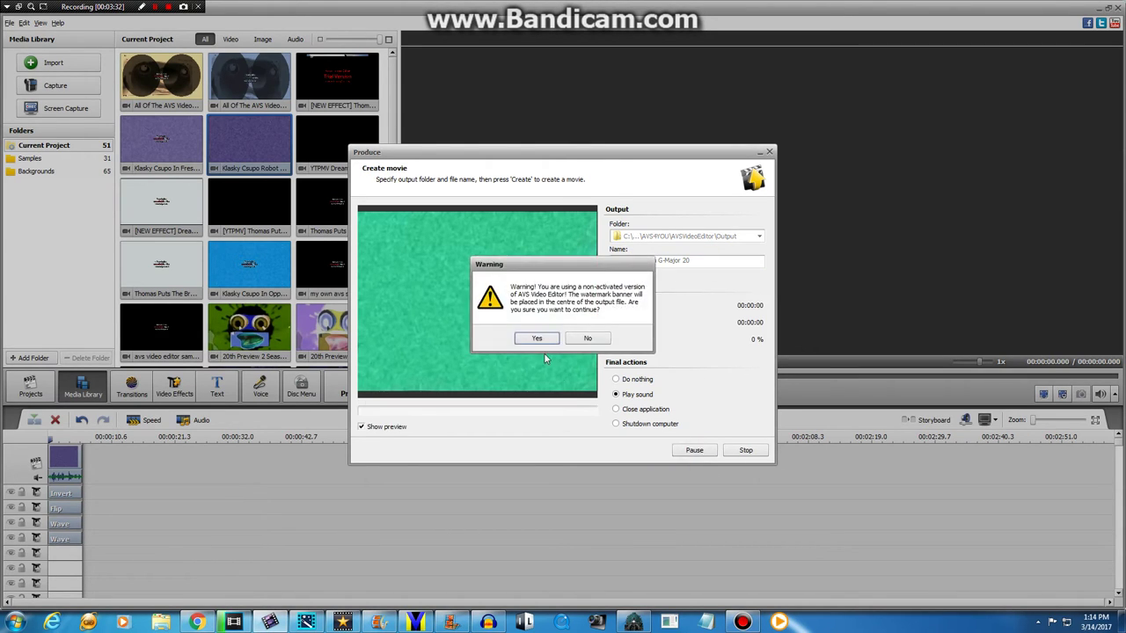
pyautogui.click(538, 338)
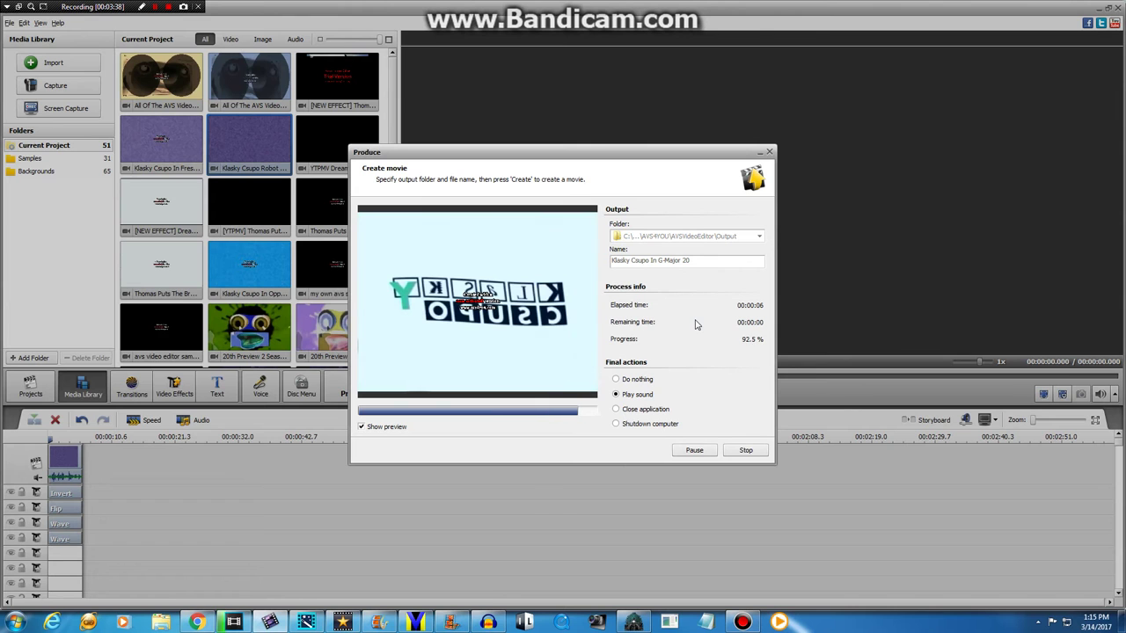
pyautogui.click(542, 324)
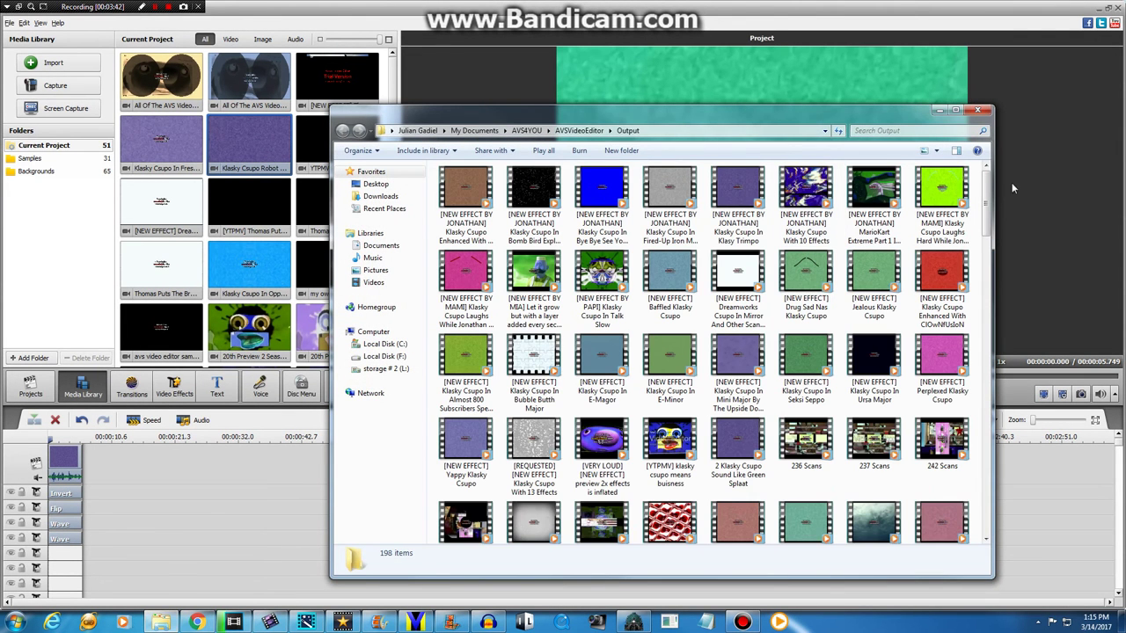
# - Find and play the exported Klasky Csupo In G-Major 20 video enlarged from its start, and close the player and output folder
pyautogui.moveTo(989, 182); pyautogui.dragTo(1009, 352)
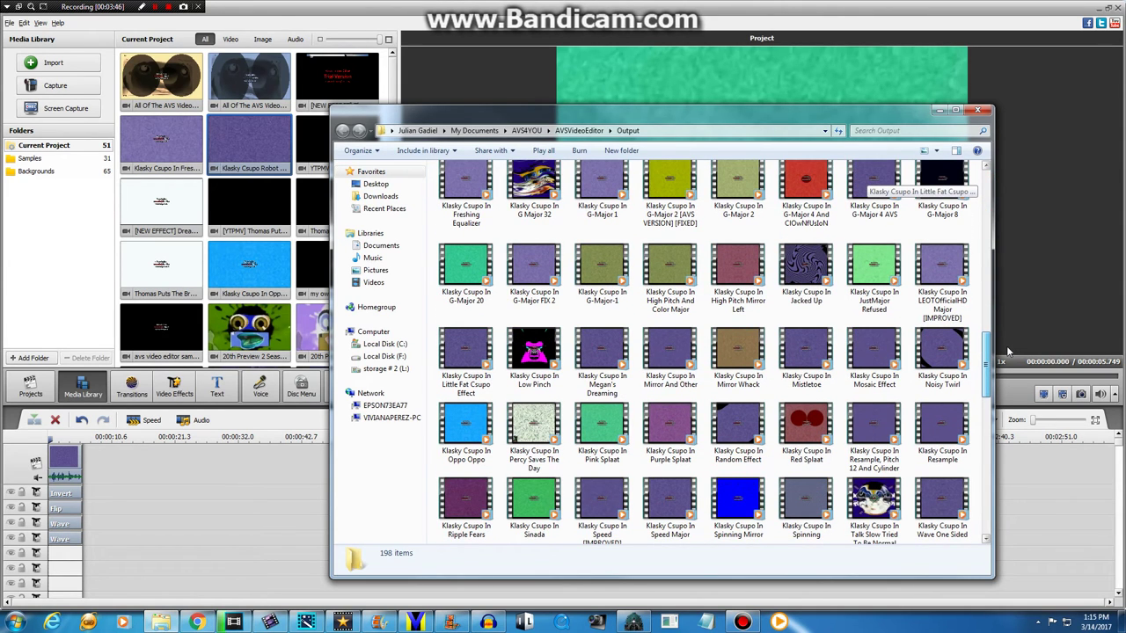
pyautogui.click(470, 253)
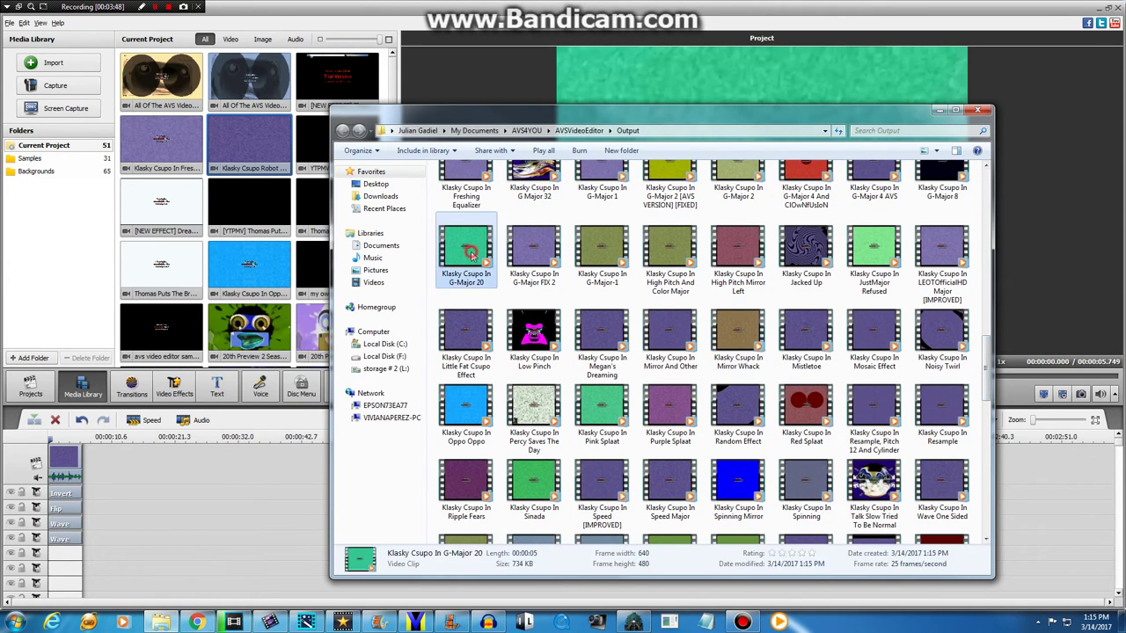
pyautogui.doubleClick(470, 254)
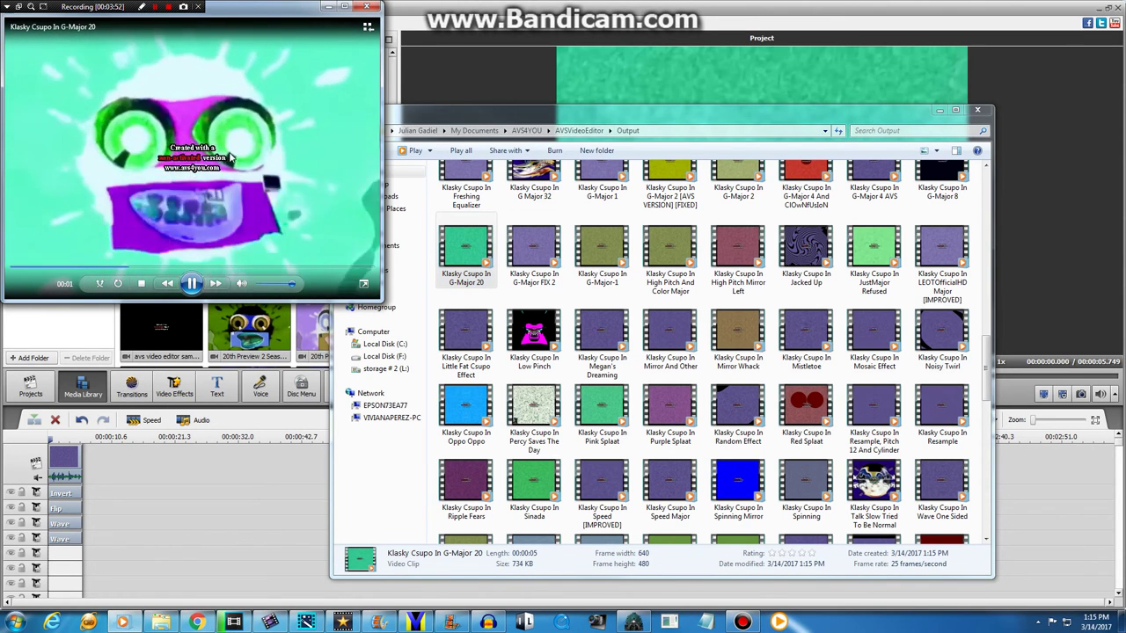
pyautogui.doubleClick(231, 157)
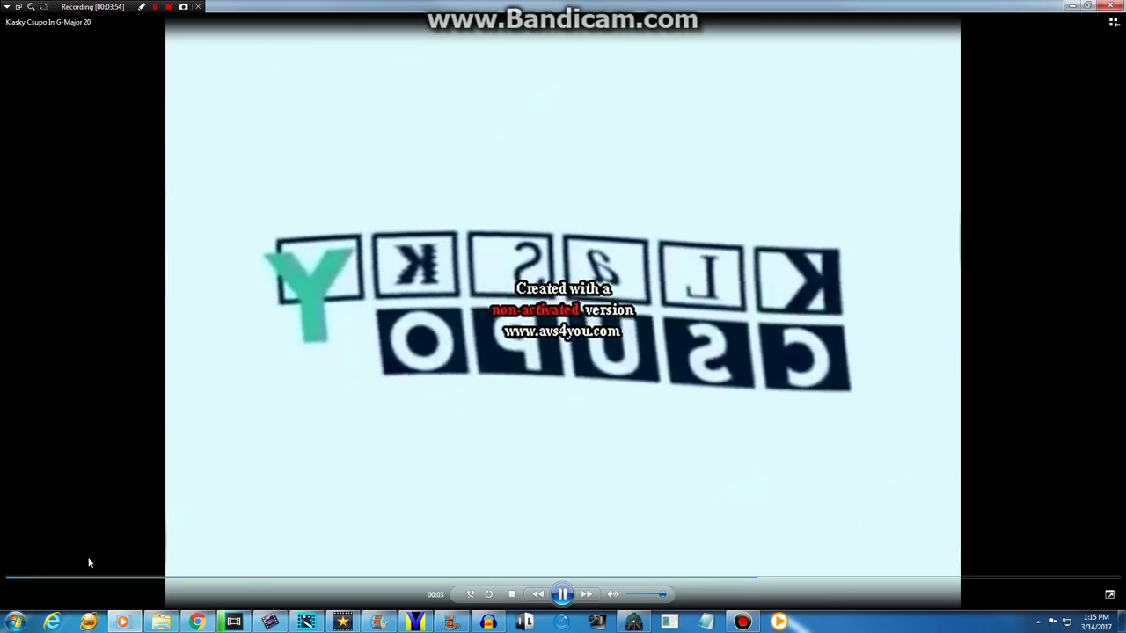
pyautogui.click(5, 579)
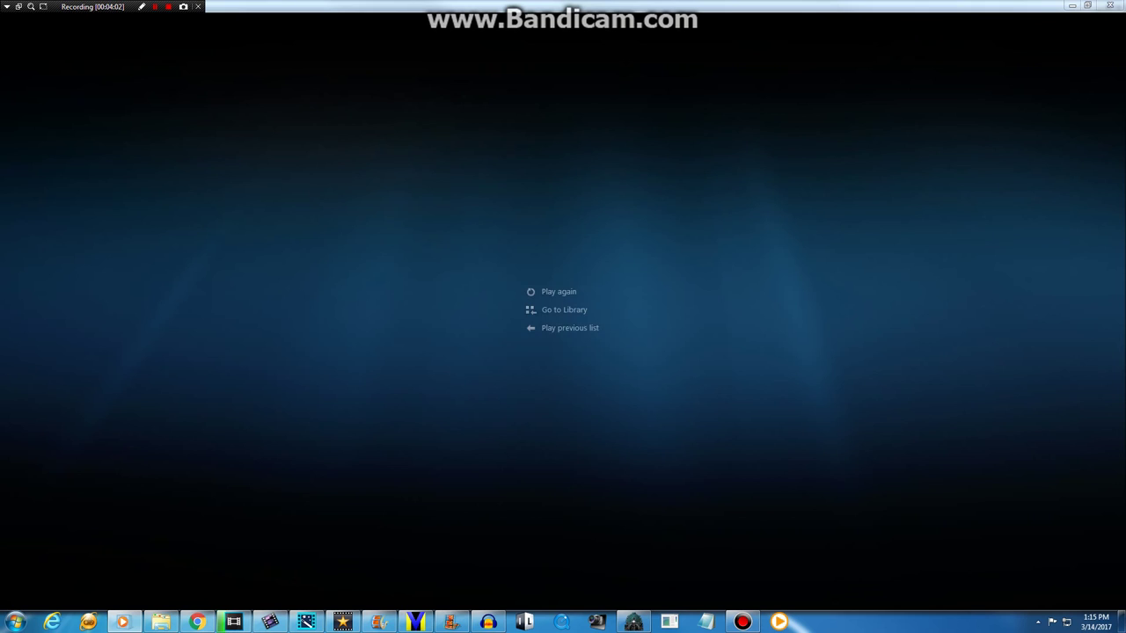
pyautogui.click(1111, 6)
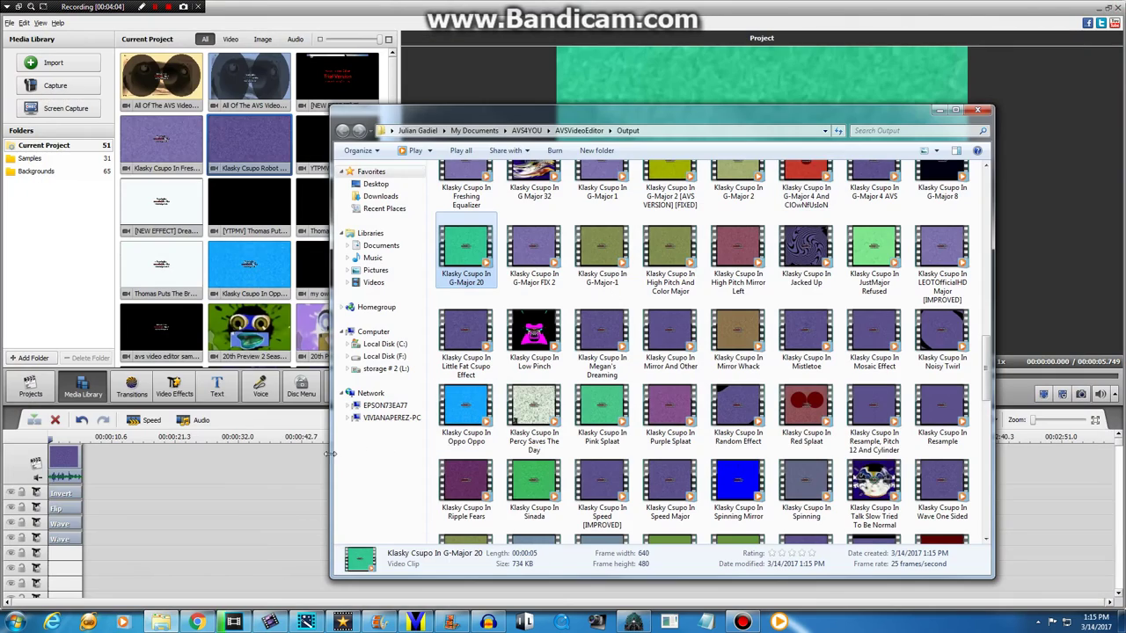
pyautogui.click(976, 111)
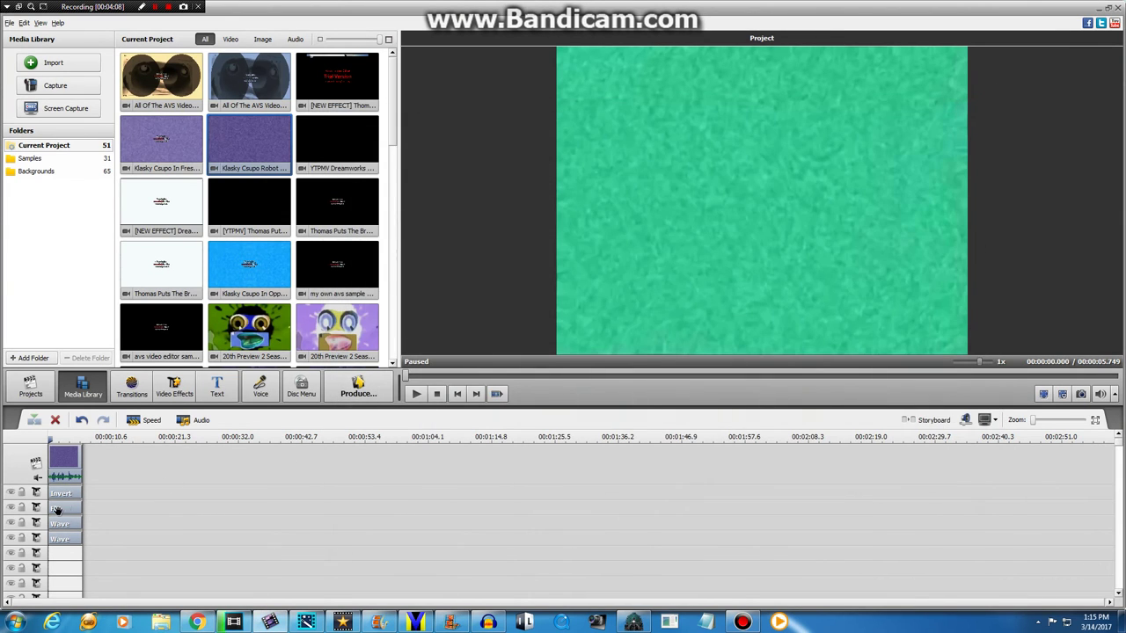
# - Delete the Klasky Csupo clip with its Invert, Flip and Wave effects from the timeline
pyautogui.rightClick(124, 479)
pyautogui.click(136, 504)
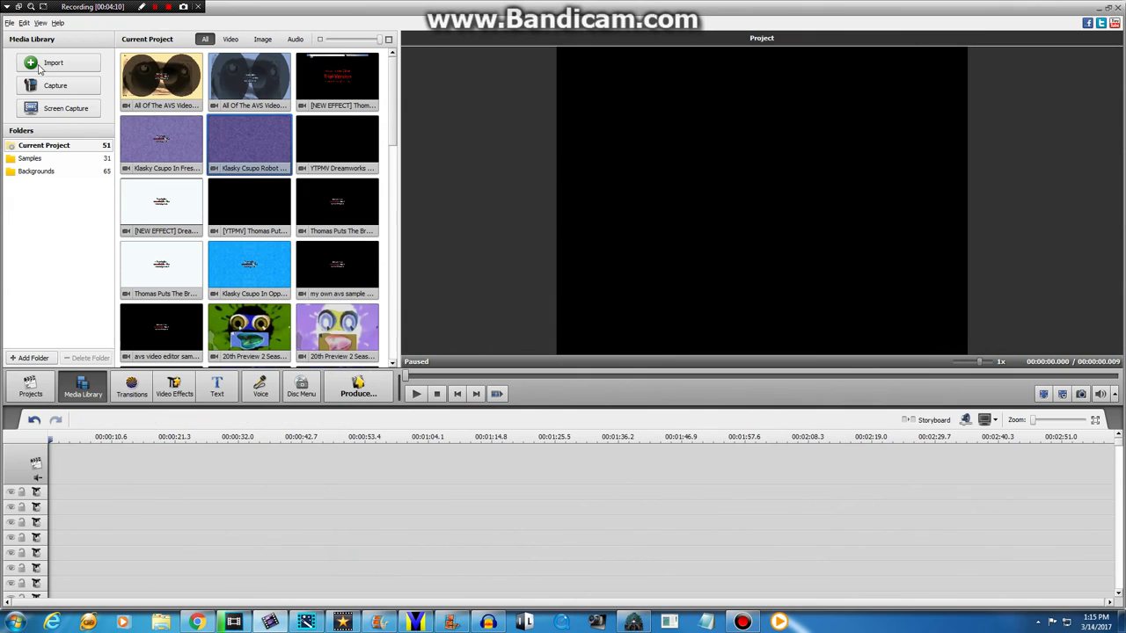
# - Import the Klasky Csupo Enhanced With Chocolate And Chocolate Donuts video from the AVSVideoEditor Output folder and delete it from the media library
pyautogui.click(49, 62)
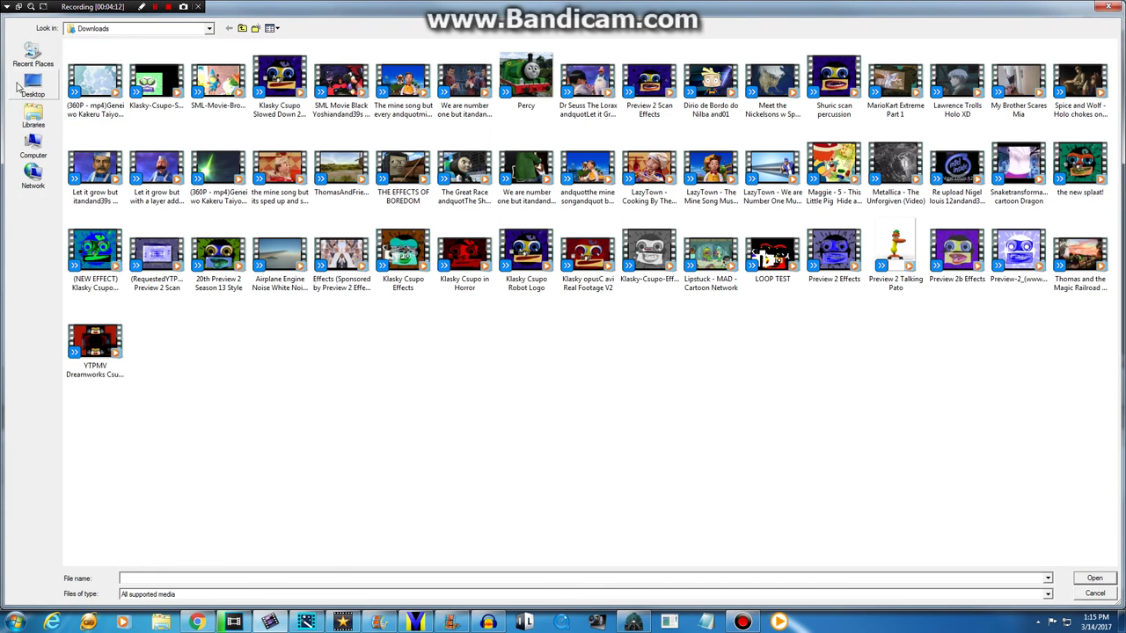
pyautogui.click(32, 54)
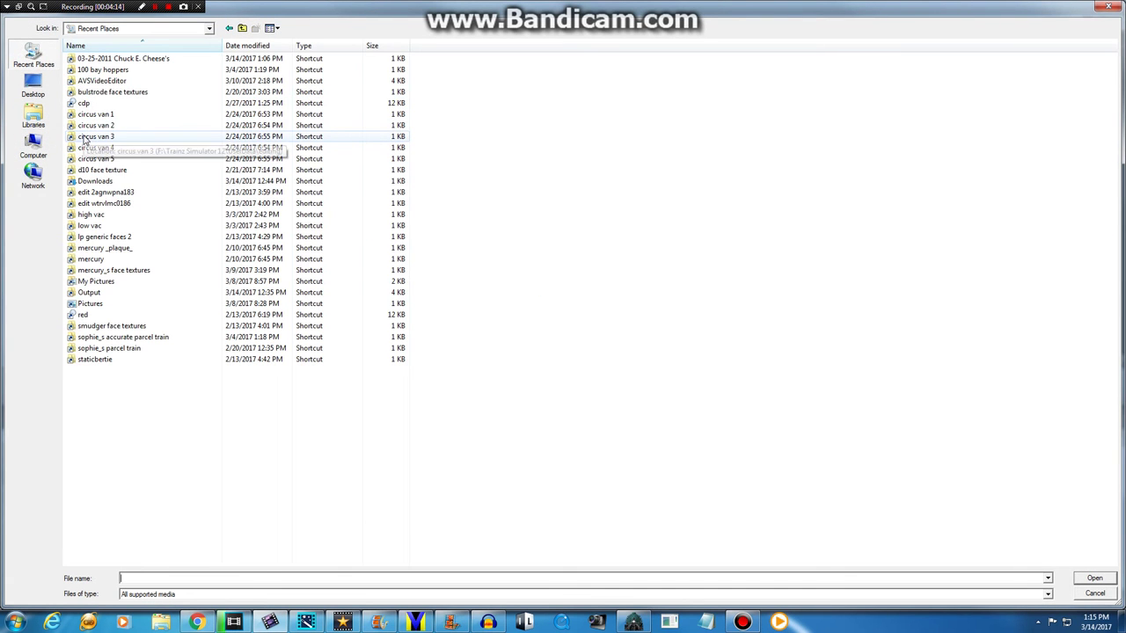
pyautogui.doubleClick(95, 80)
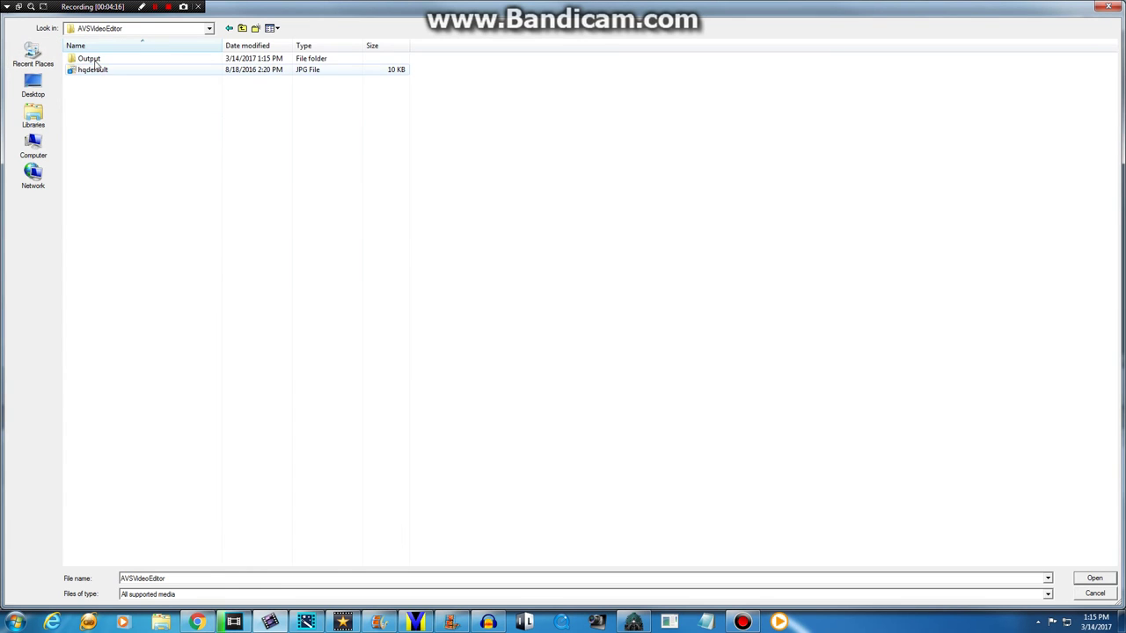
pyautogui.doubleClick(90, 58)
pyautogui.click(93, 61)
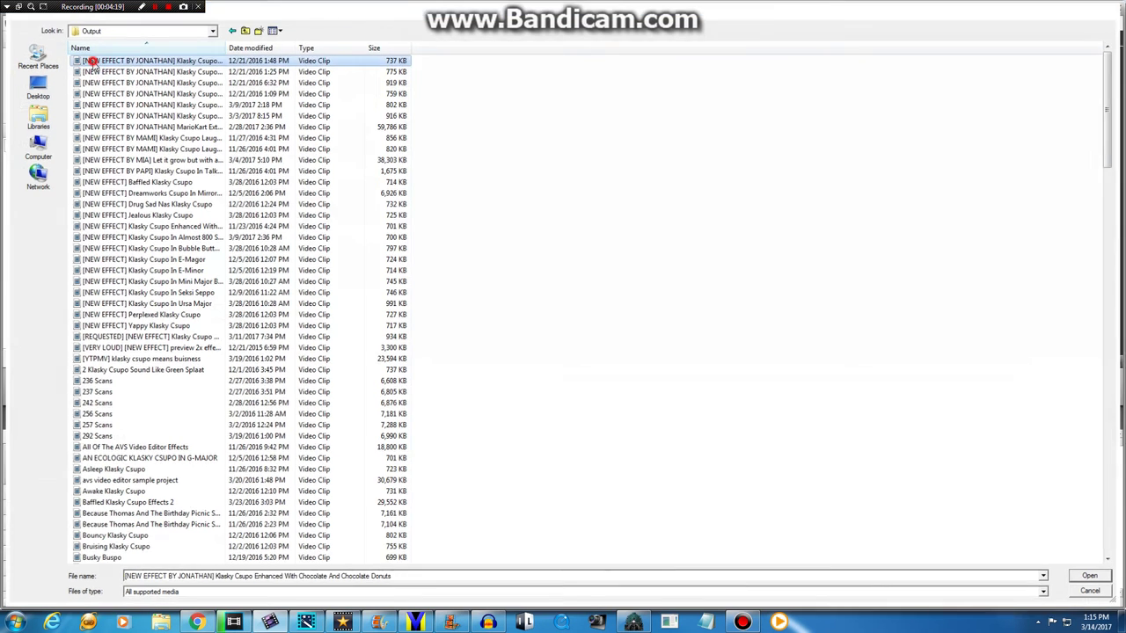
pyautogui.doubleClick(92, 60)
pyautogui.rightClick(175, 317)
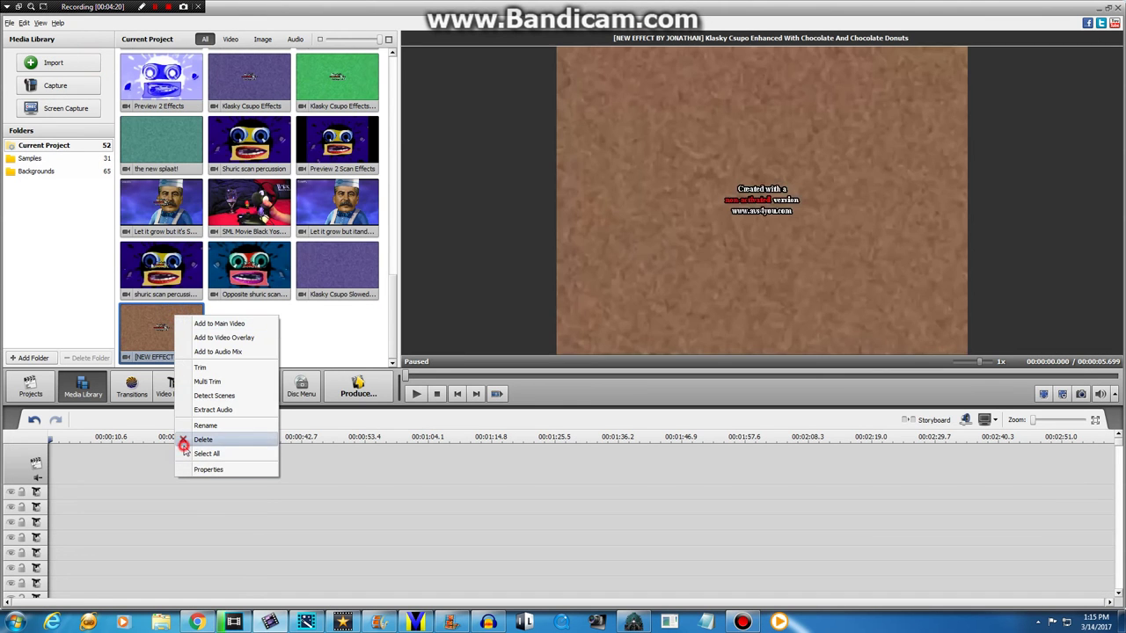
pyautogui.click(198, 439)
# - In the Output folder's import view, move Klasky Csupo In G-Major 20 directly before Klasky Csupo In JustMajor Refused, and close without importing
pyautogui.click(51, 63)
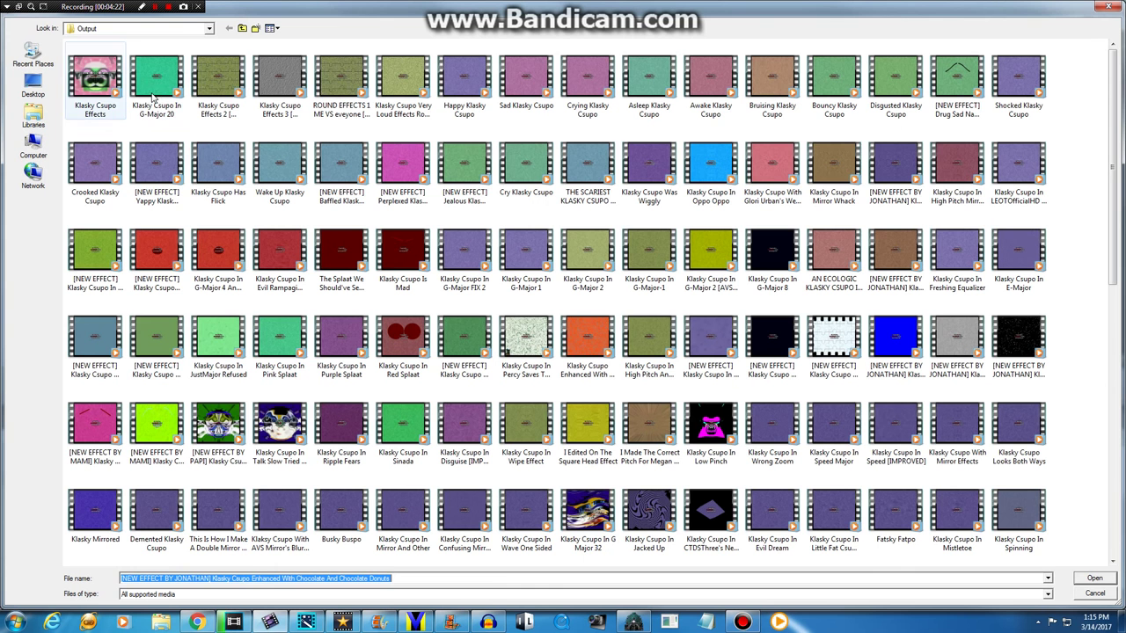
pyautogui.moveTo(157, 79); pyautogui.dragTo(210, 361)
pyautogui.click(156, 343)
pyautogui.click(218, 343)
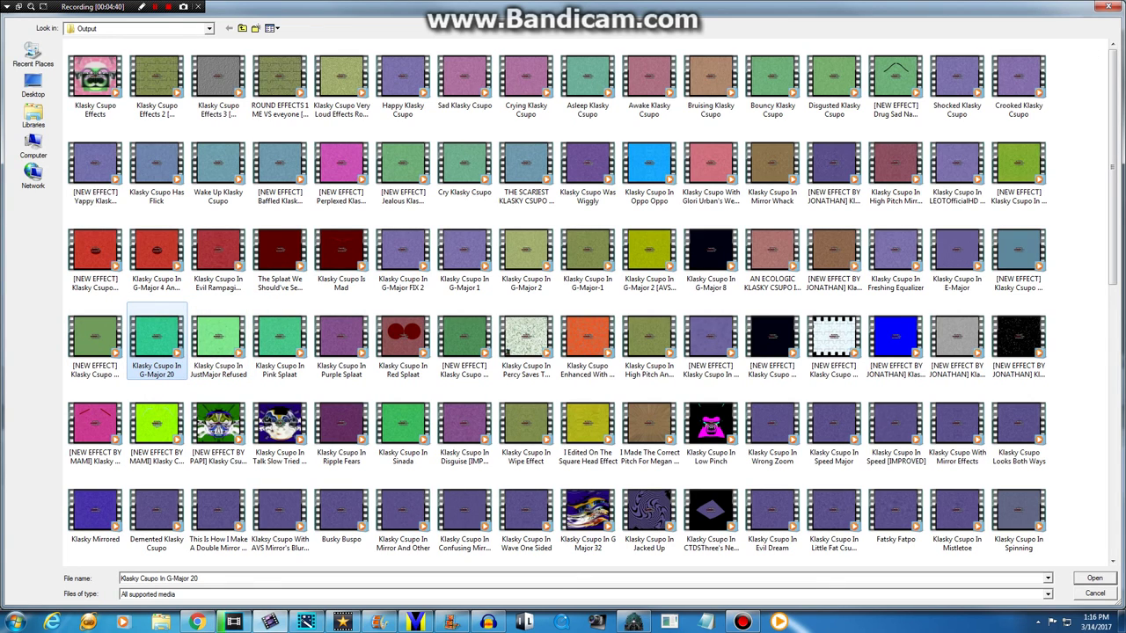
pyautogui.click(1106, 9)
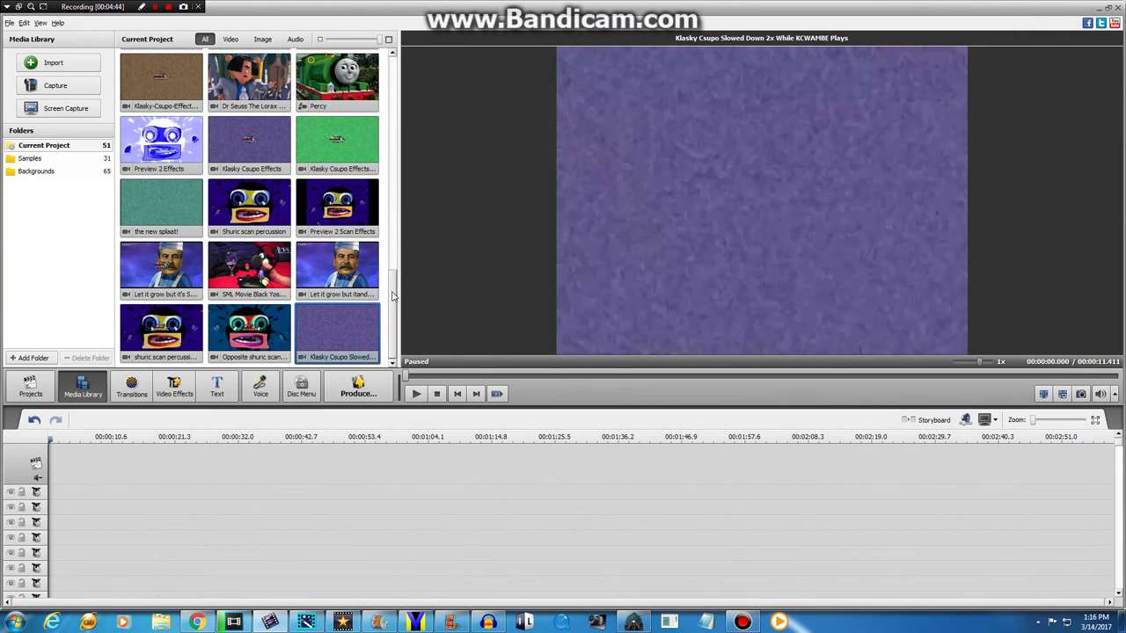
pyautogui.moveTo(393, 297); pyautogui.dragTo(387, 55)
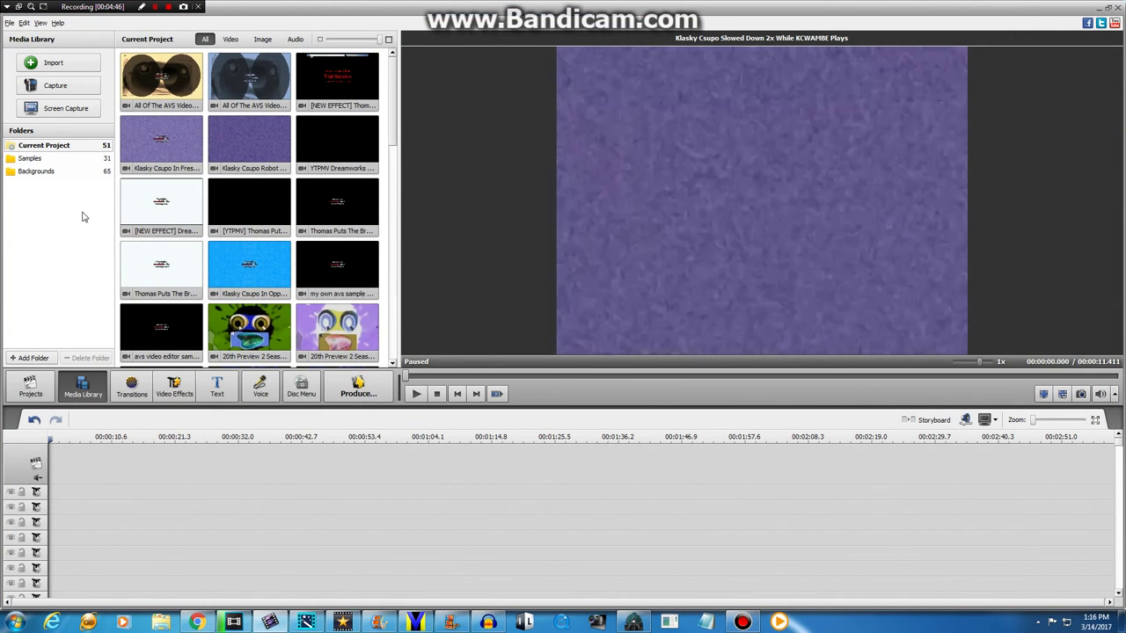
pyautogui.click(388, 205)
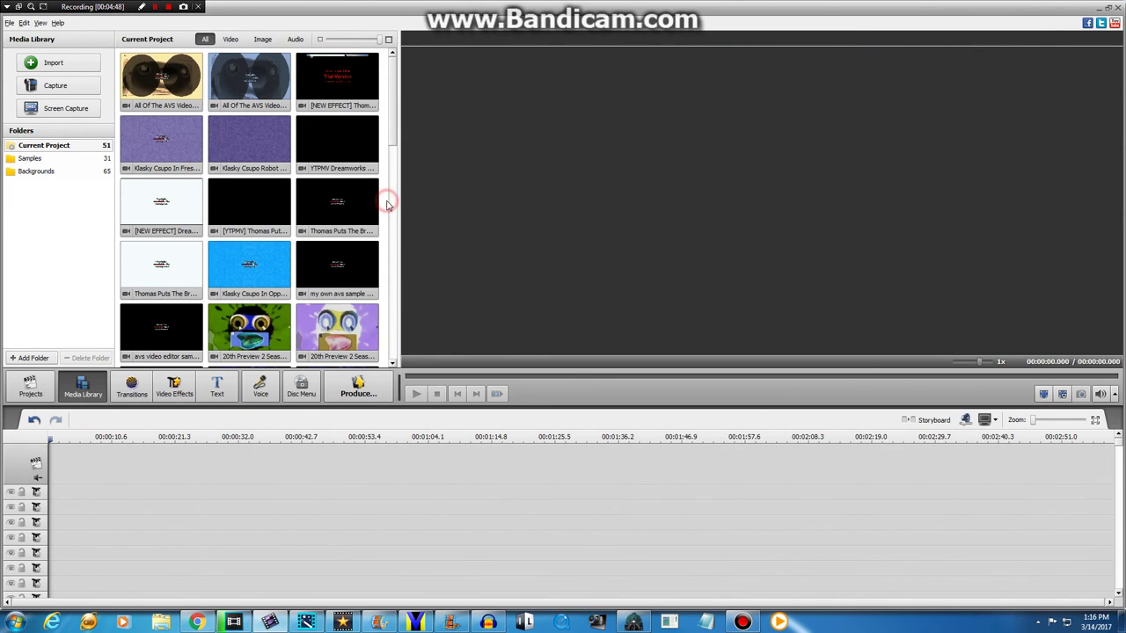